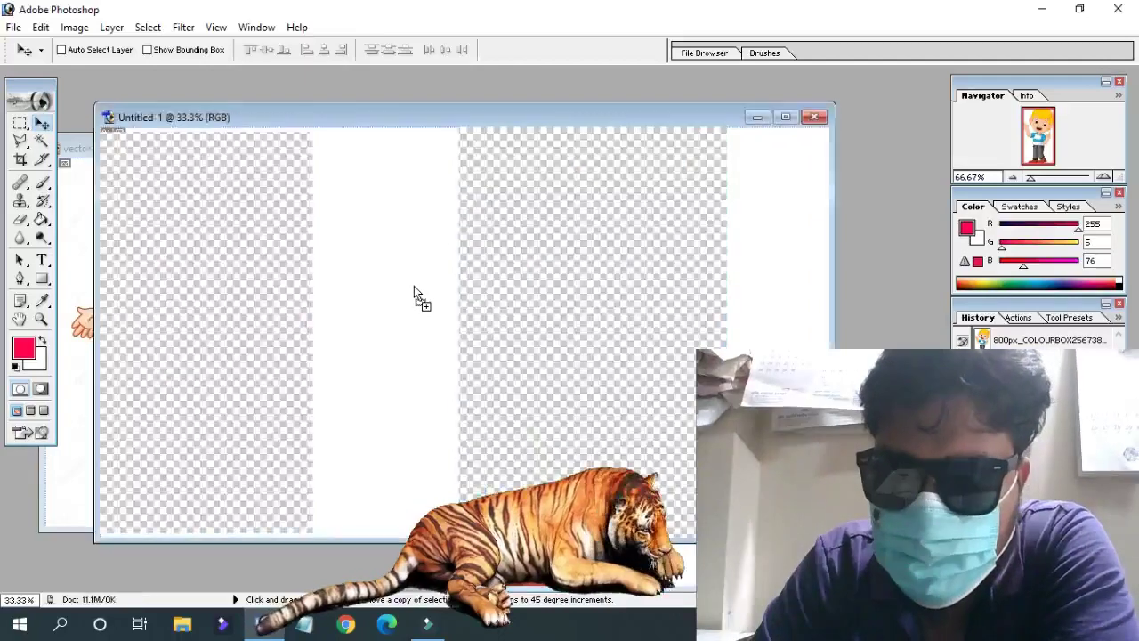
Select the remaining white areas beside the blond boy with the Magic Wand and delete them
left_click(41, 142)
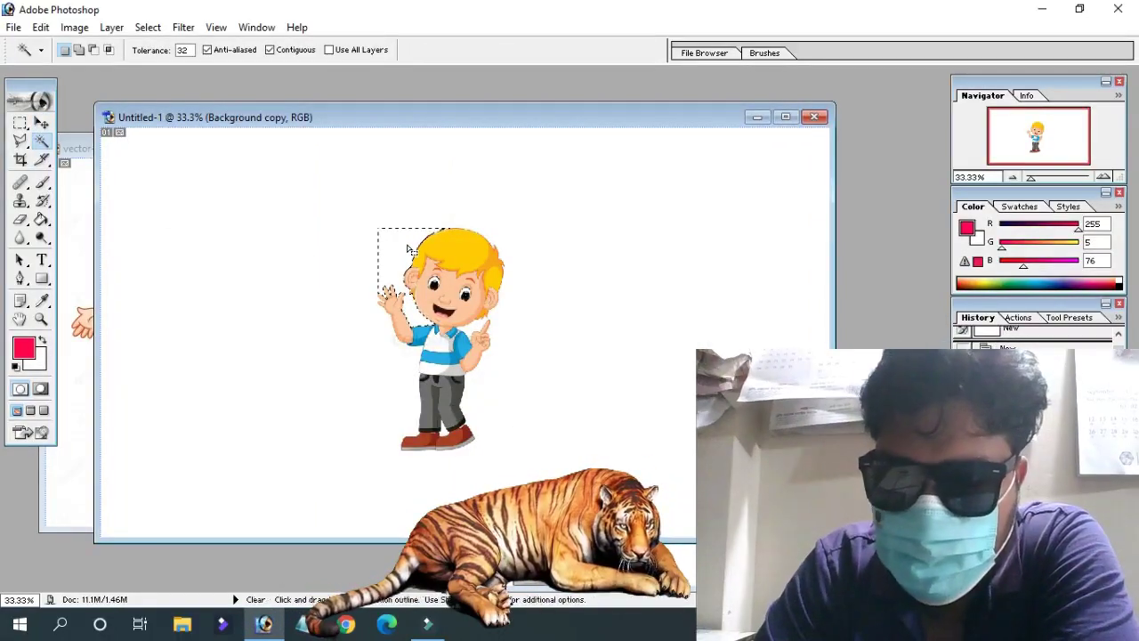
left_click(481, 393)
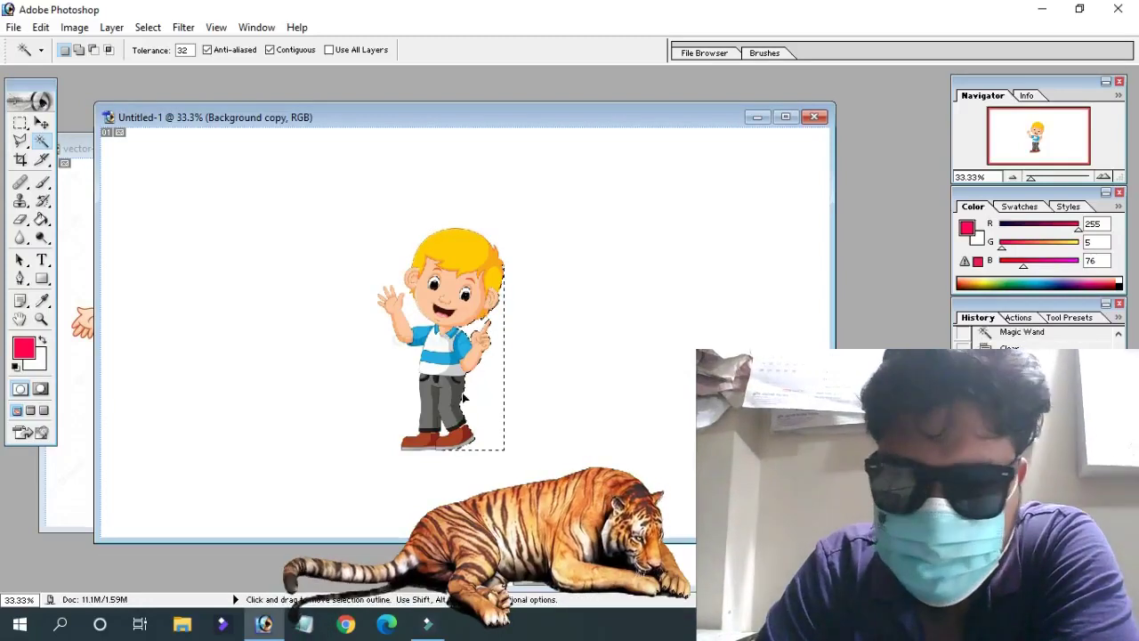
key("Delete")
left_click_drag(423, 389, 422, 412)
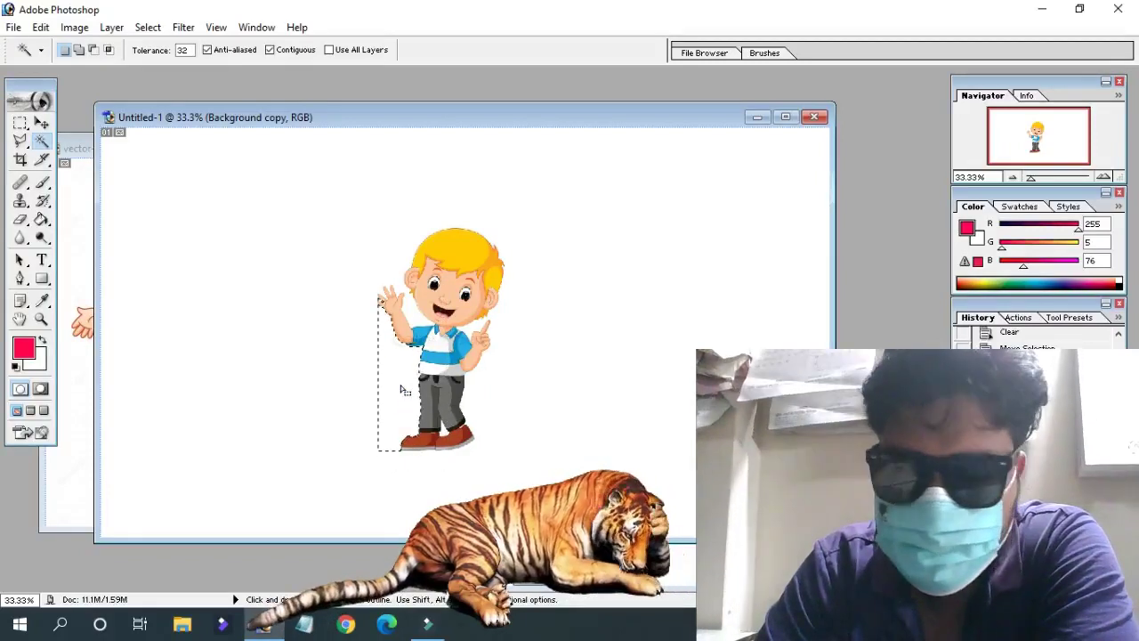
left_click(21, 123)
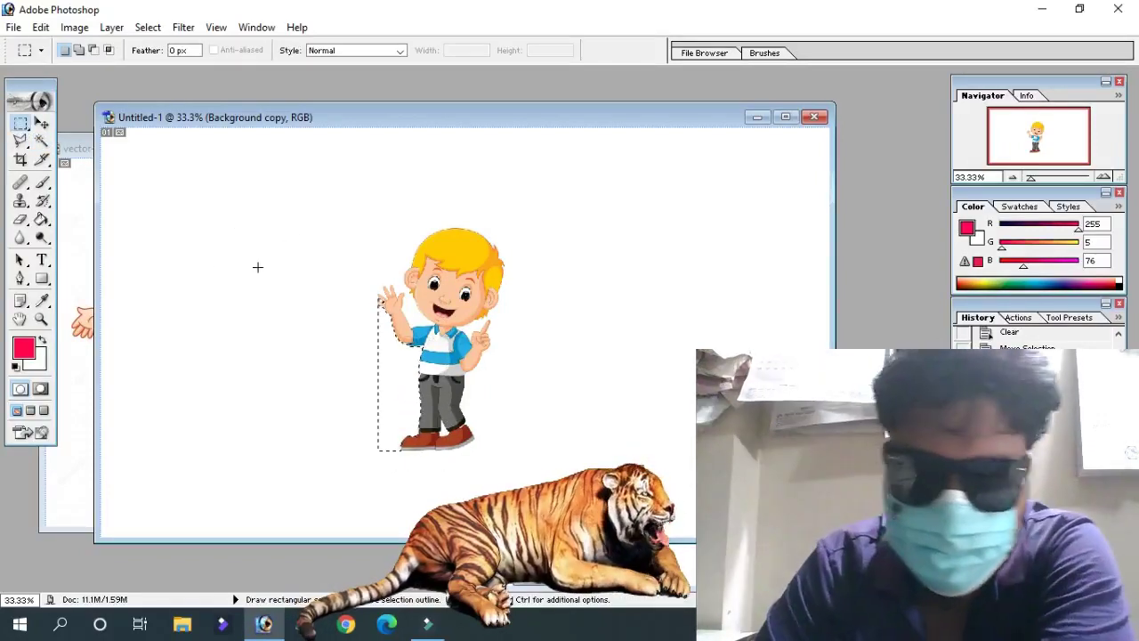
Free-transform the blond boy, enlarging him to about 180% width and 170% height, and place him at the canvas's left side
key("ctrl+t")
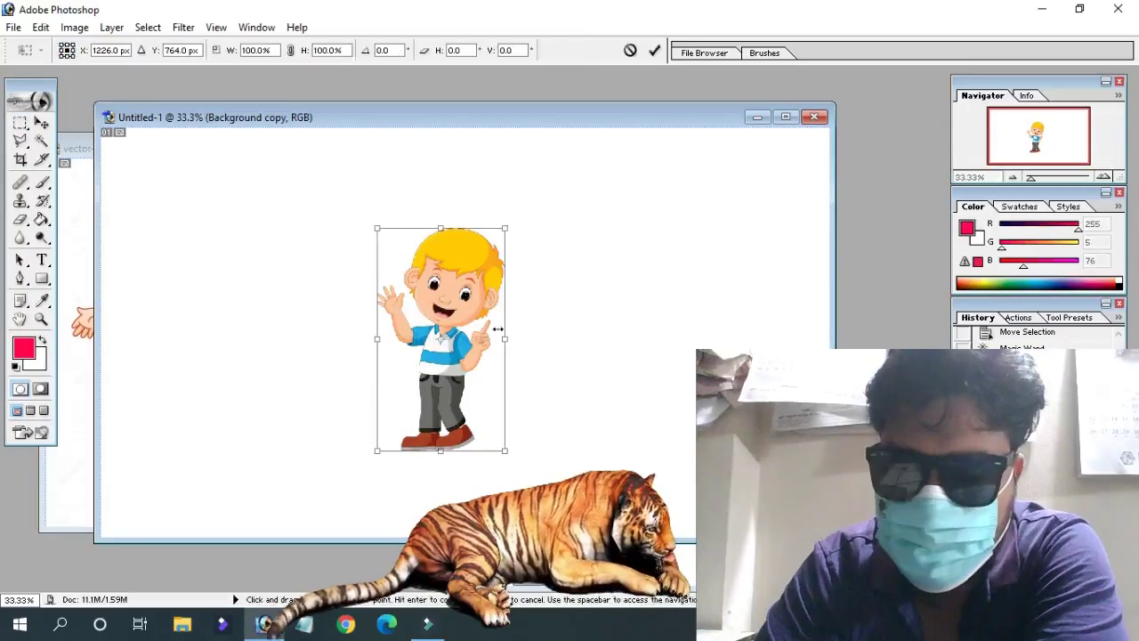
left_click_drag(469, 301, 265, 256)
left_click_drag(283, 383, 375, 528)
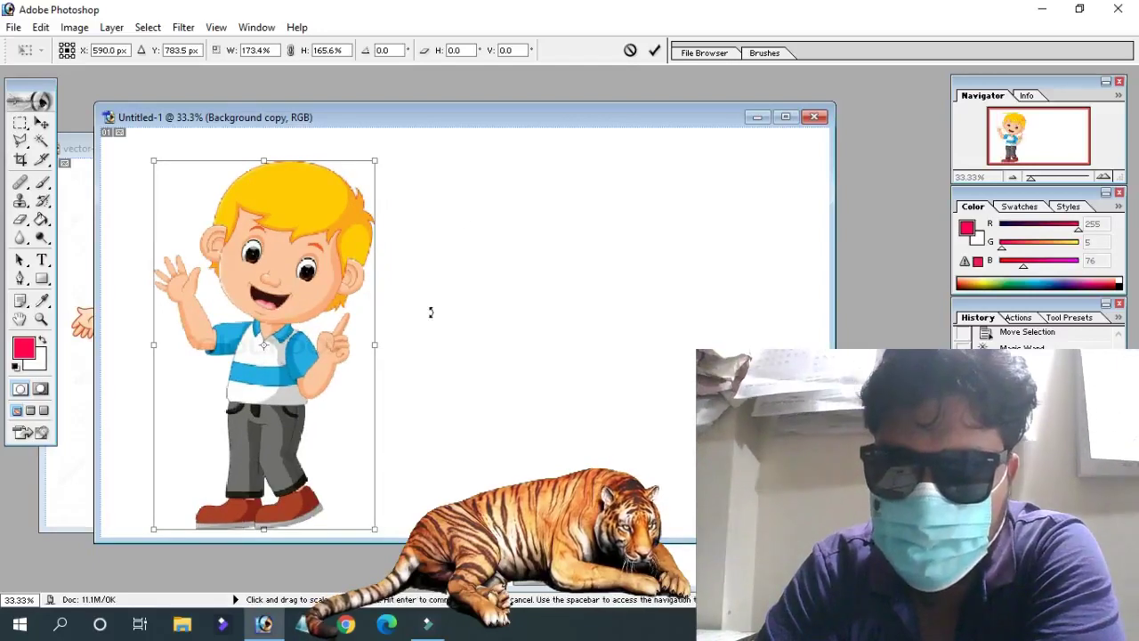
left_click_drag(424, 119, 408, 98)
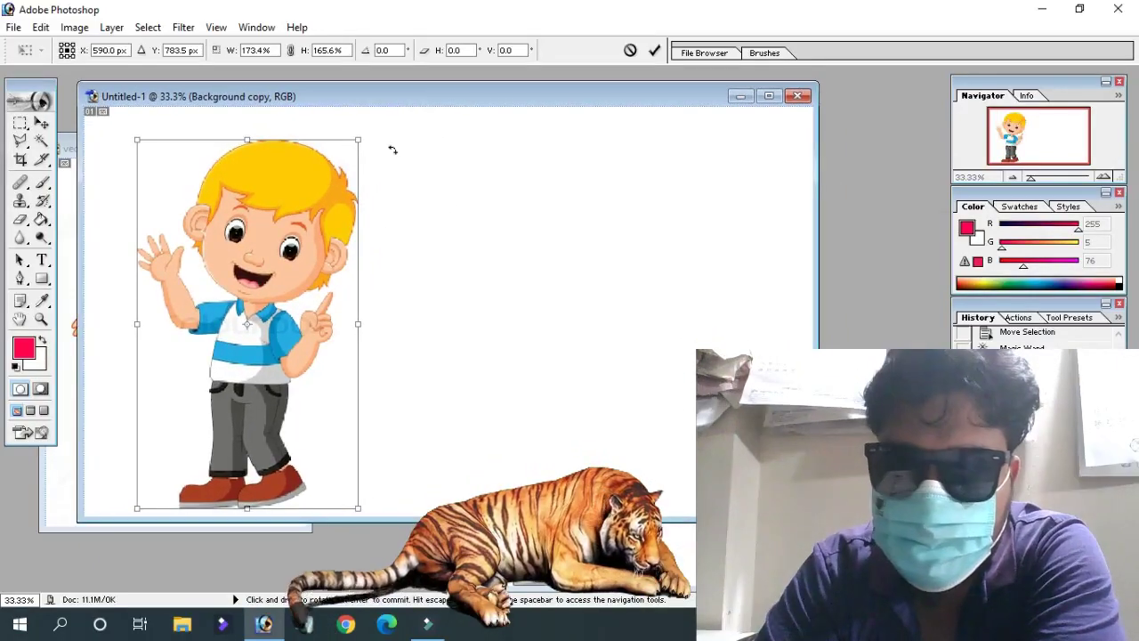
left_click_drag(133, 139, 128, 130)
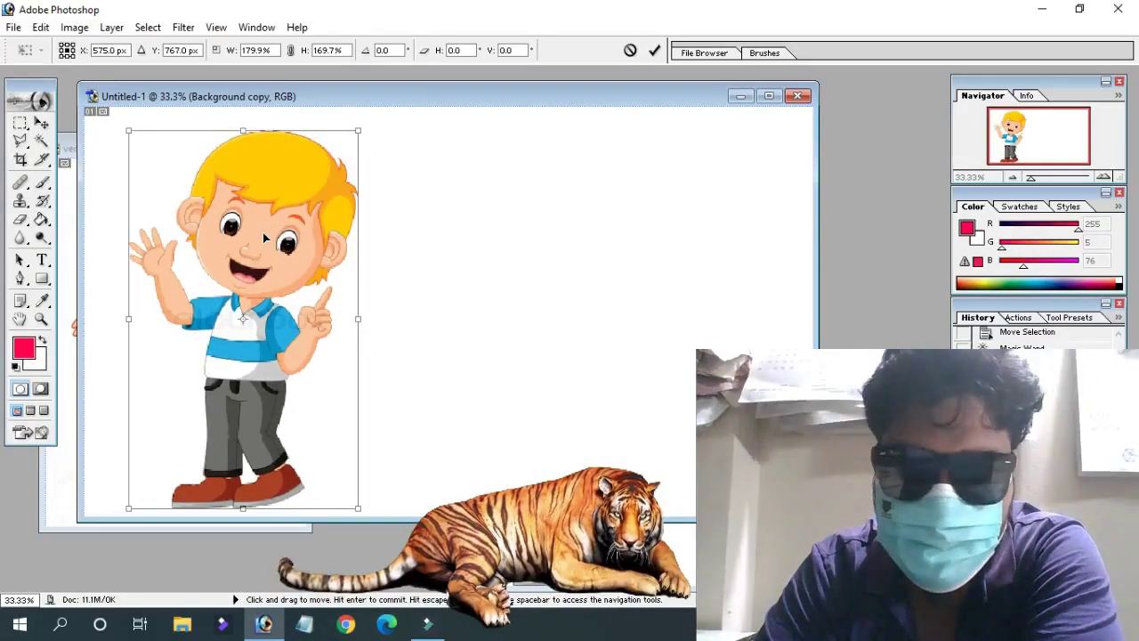
key("Return")
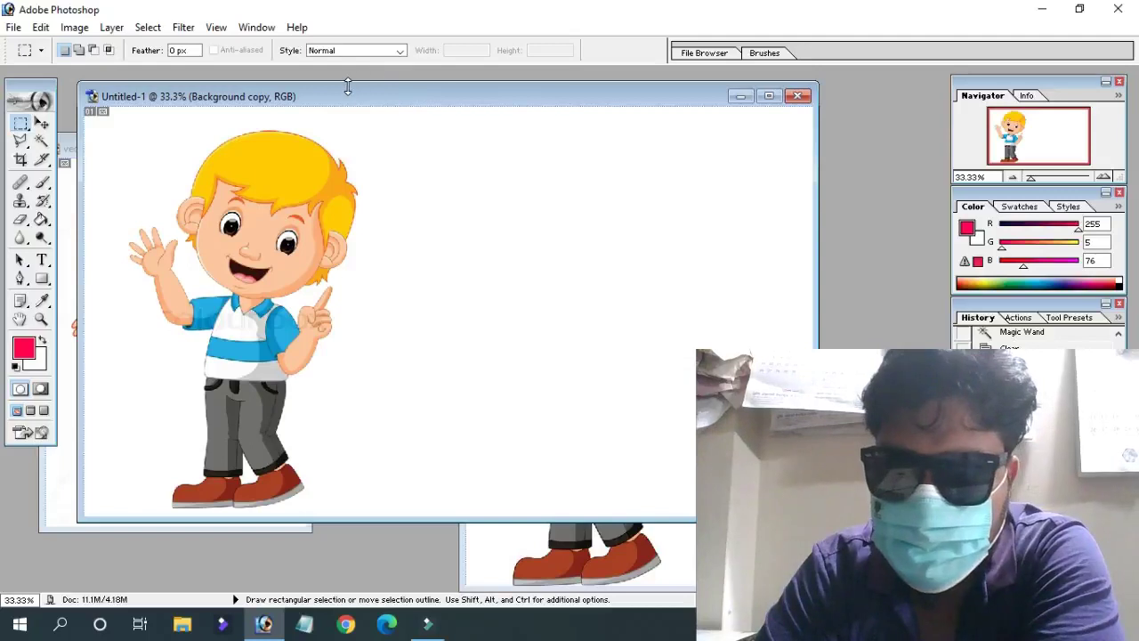
Copy the boy with the backpack from the vector-illustration image into the Untitled-1 document, beside the blond boy
left_click_drag(343, 101, 382, 105)
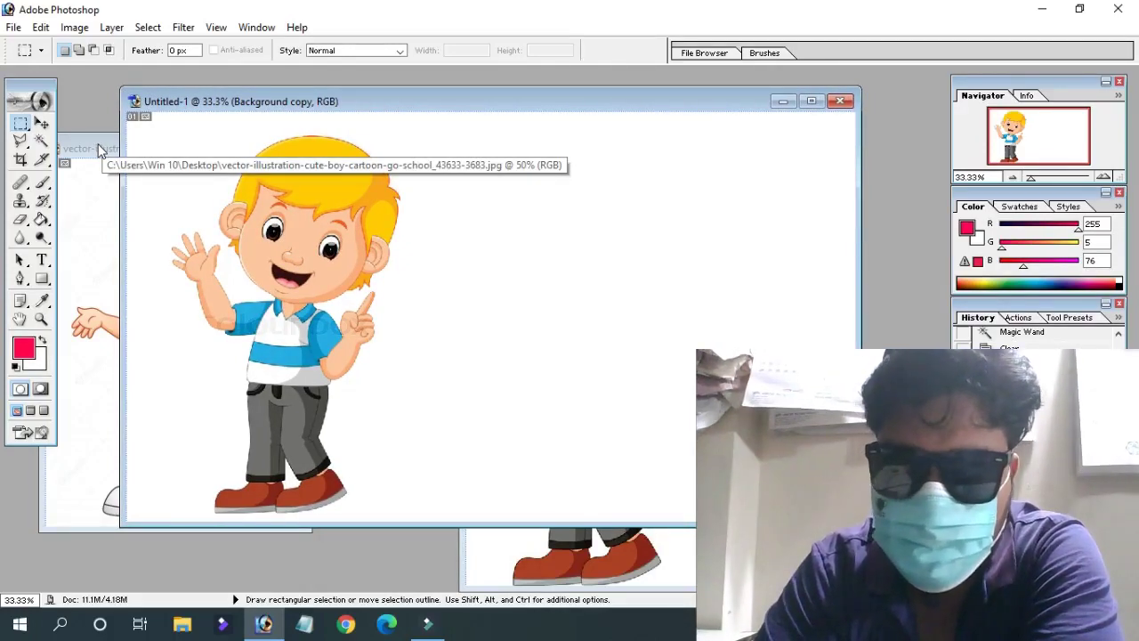
left_click(100, 149)
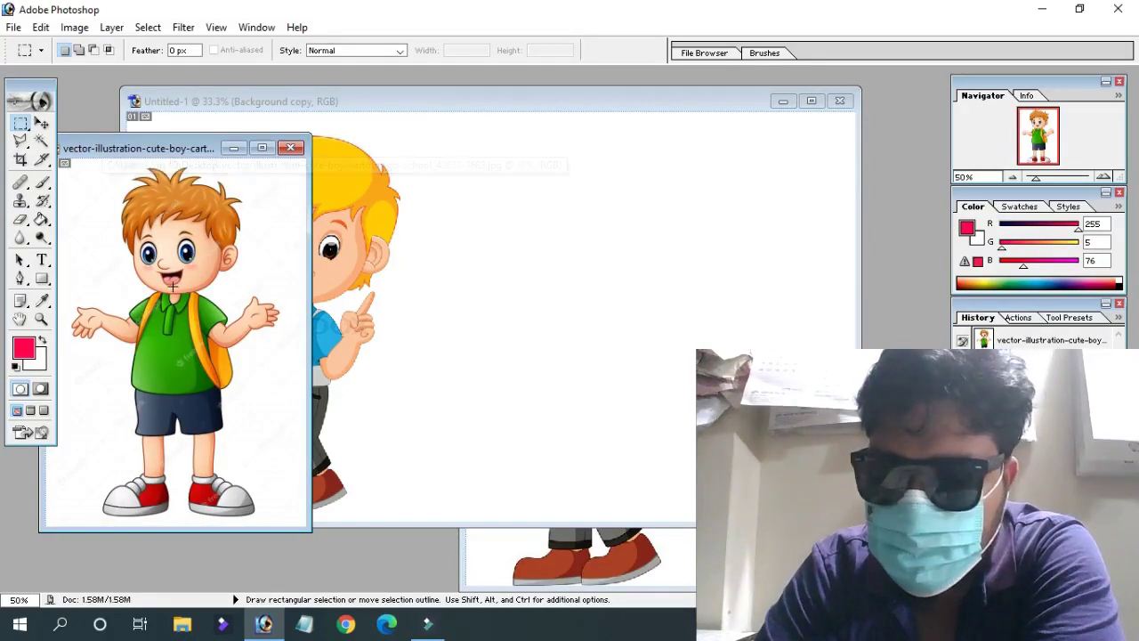
left_click_drag(182, 293, 449, 303)
Remove the white background around the boy with the backpack using the Magic Wand, and clear the selection
left_click(41, 140)
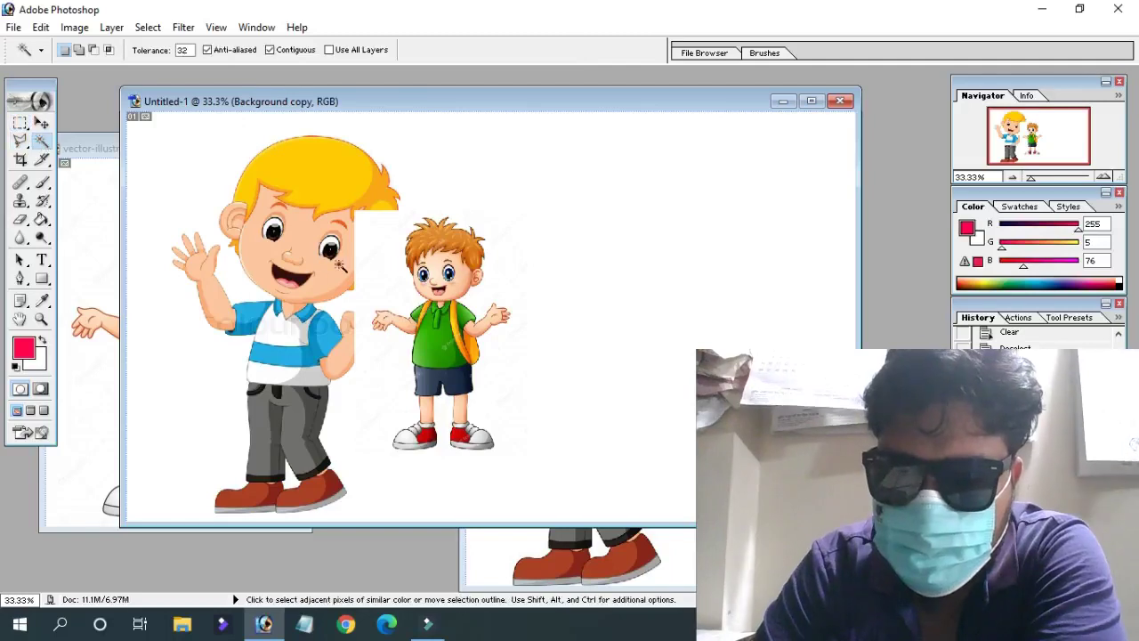
left_click(386, 262)
key("Delete")
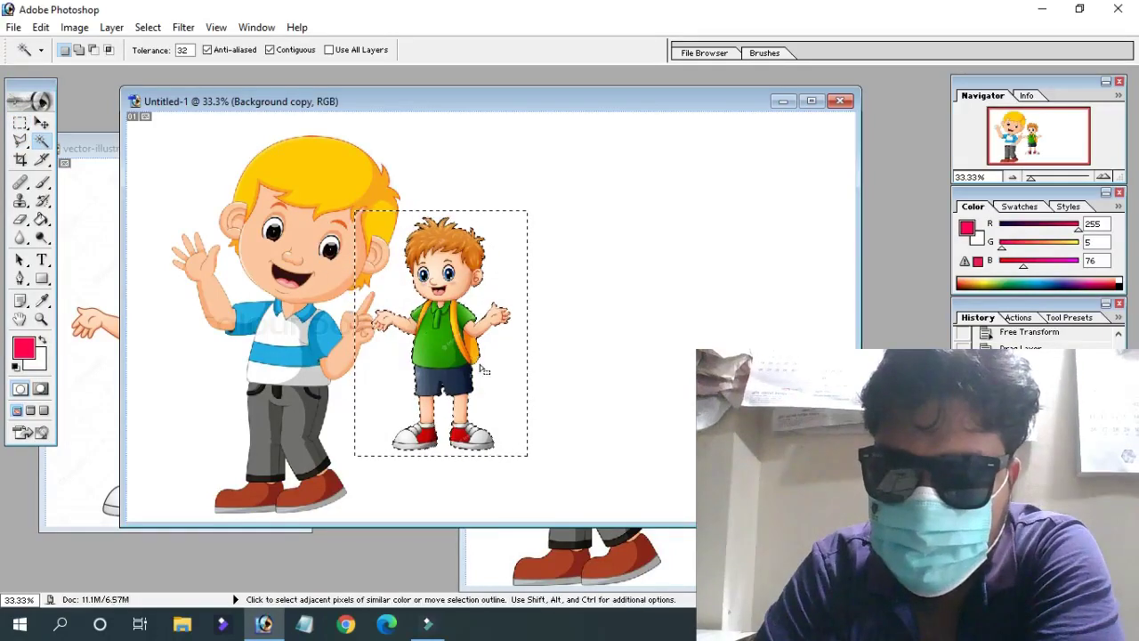
key("ctrl+d")
left_click(502, 379)
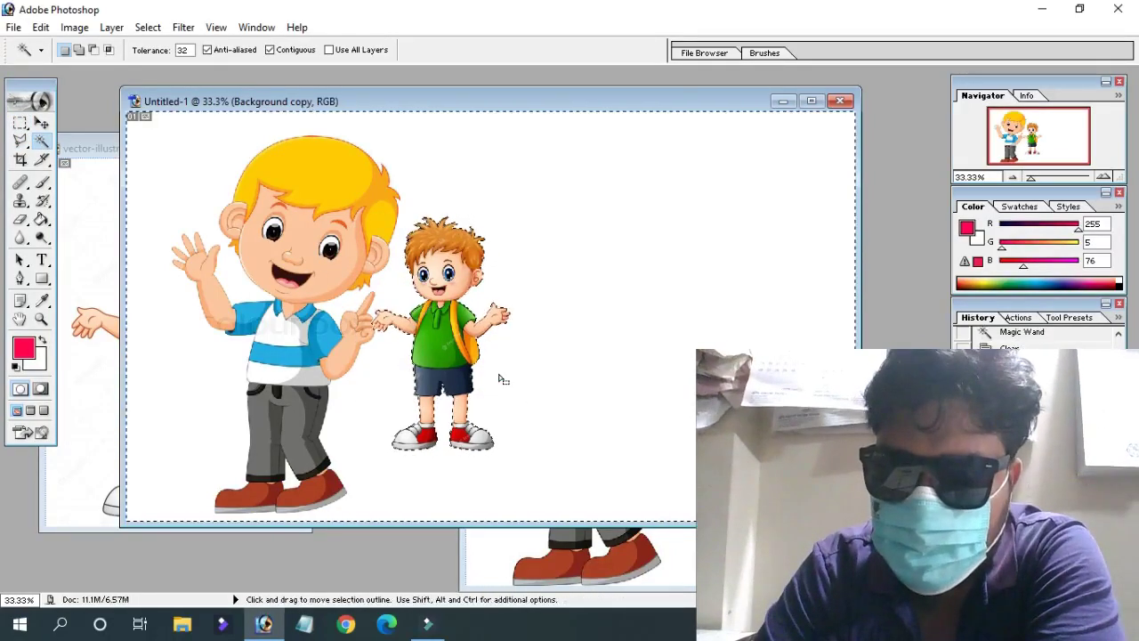
key("m")
key("ctrl+d")
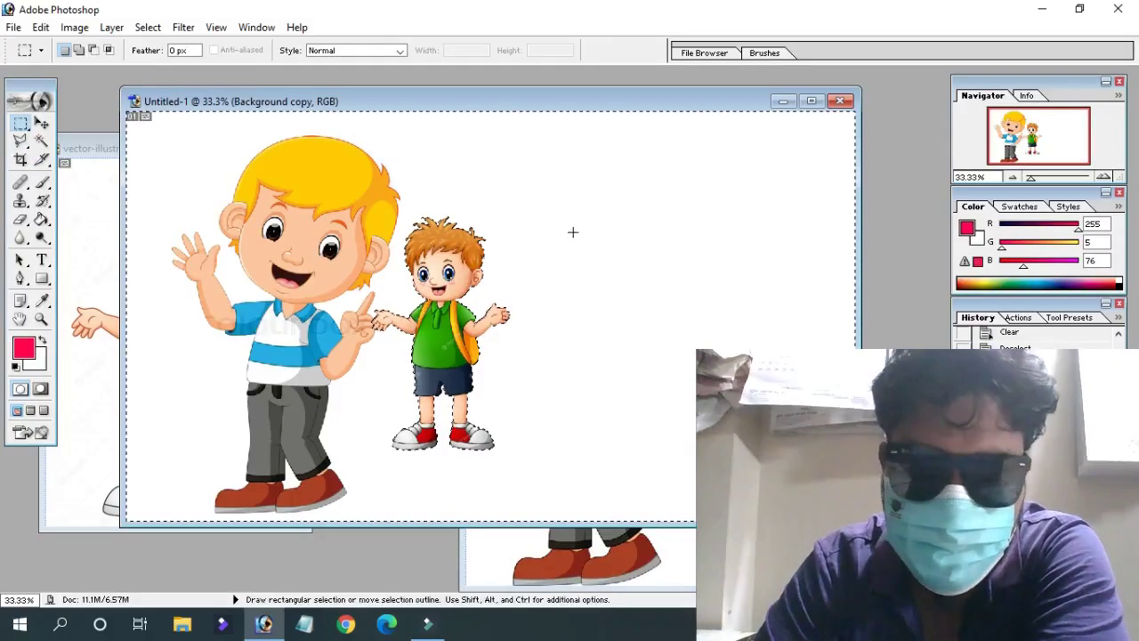
Free-transform the backpack boy to about 183% width and 142% height, and place him on the canvas's right half
key("v")
key("ctrl+t")
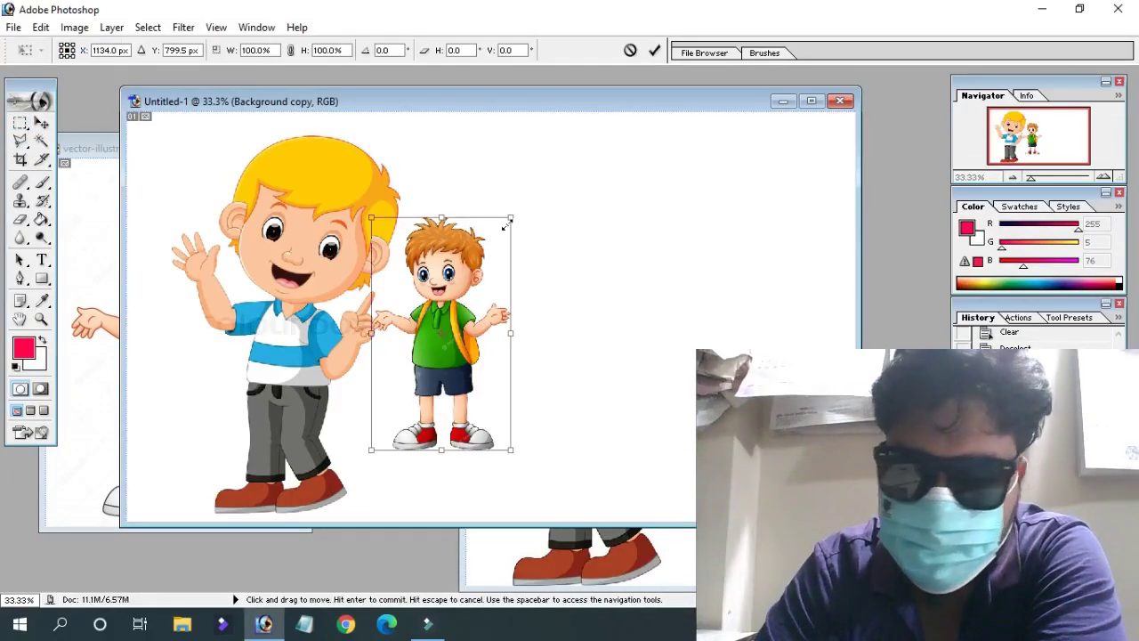
left_click_drag(511, 217, 626, 160)
left_click_drag(599, 223, 695, 257)
left_click_drag(596, 199, 596, 160)
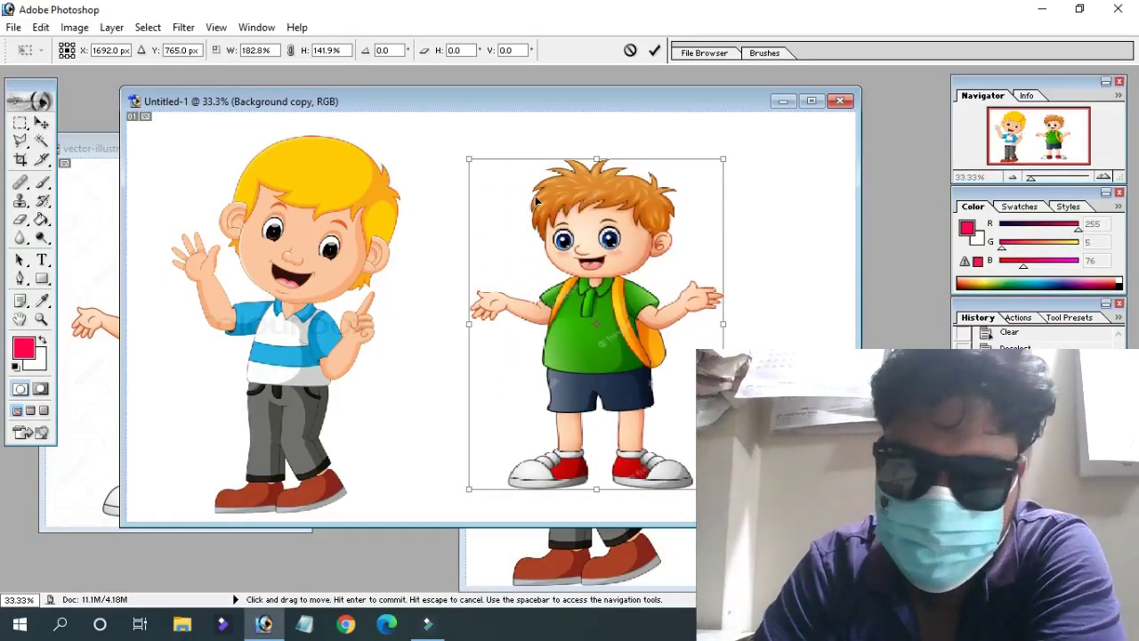
key("Return")
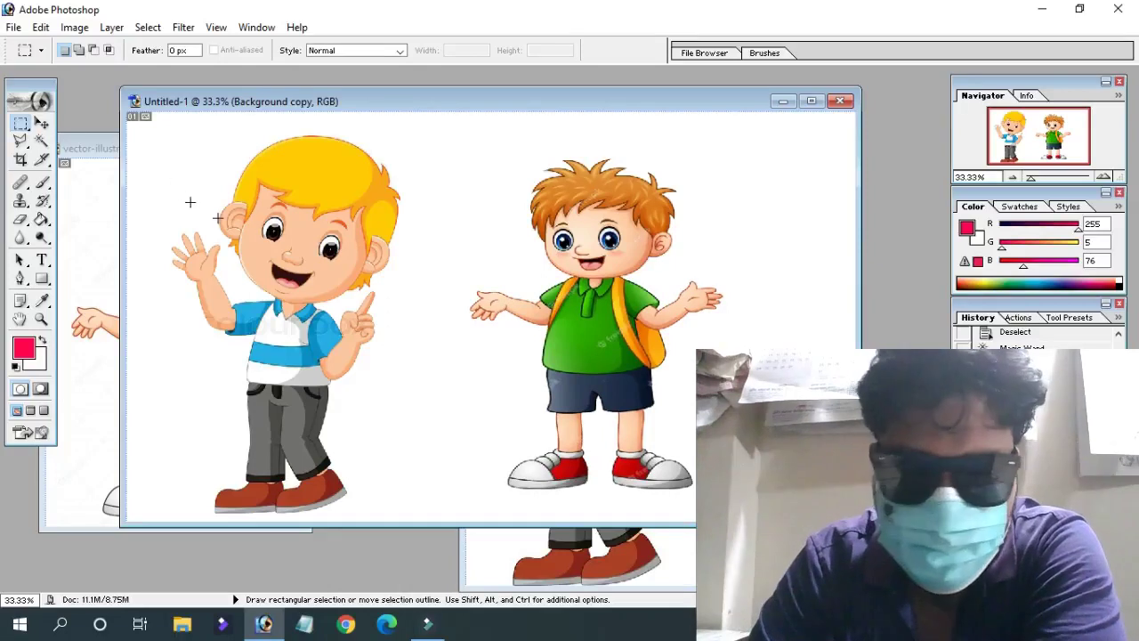
left_click(40, 142)
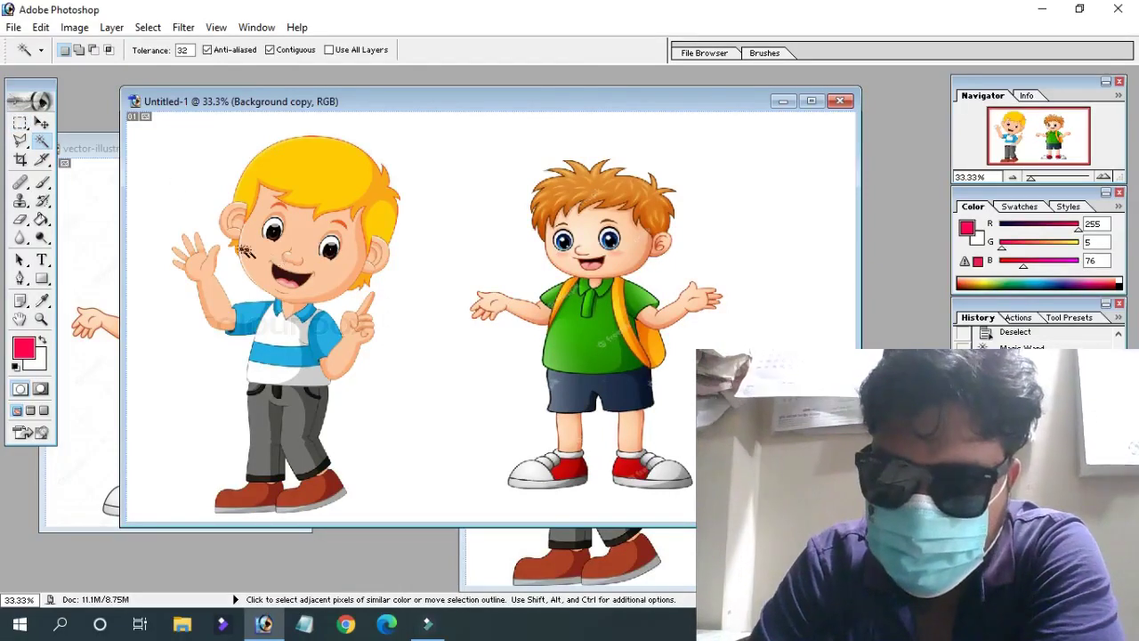
left_click(297, 242)
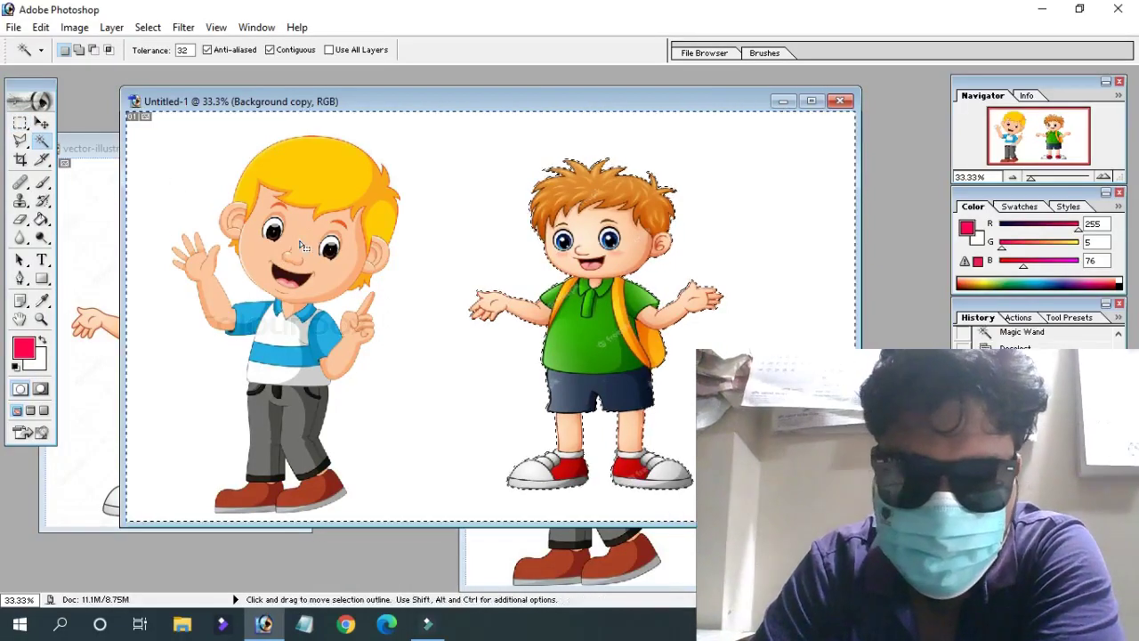
left_click(18, 120)
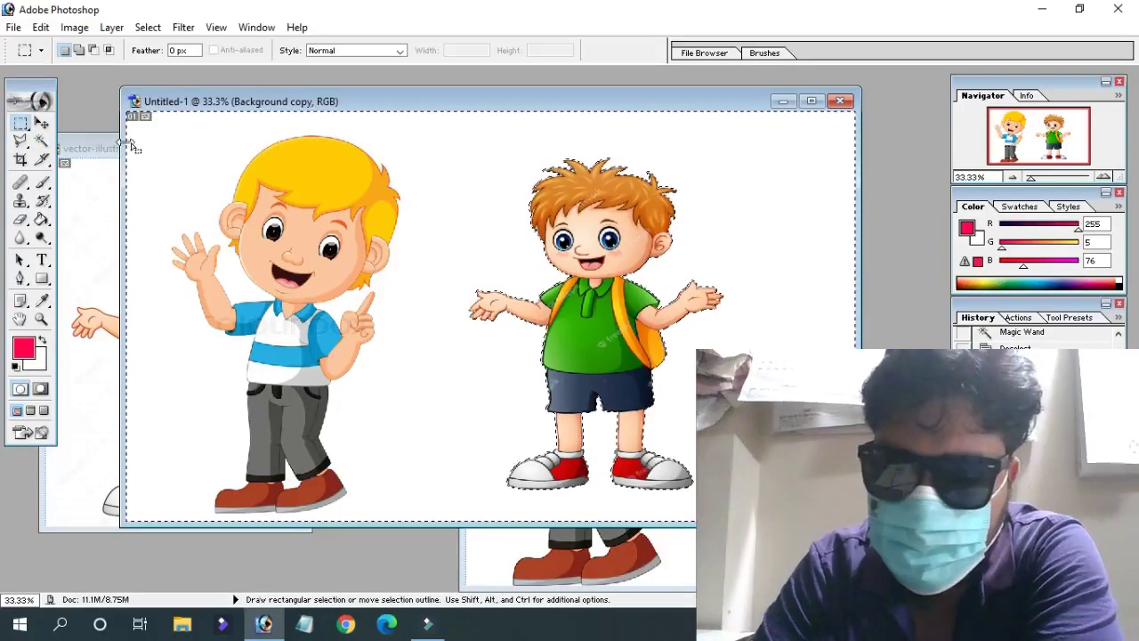
left_click(161, 161)
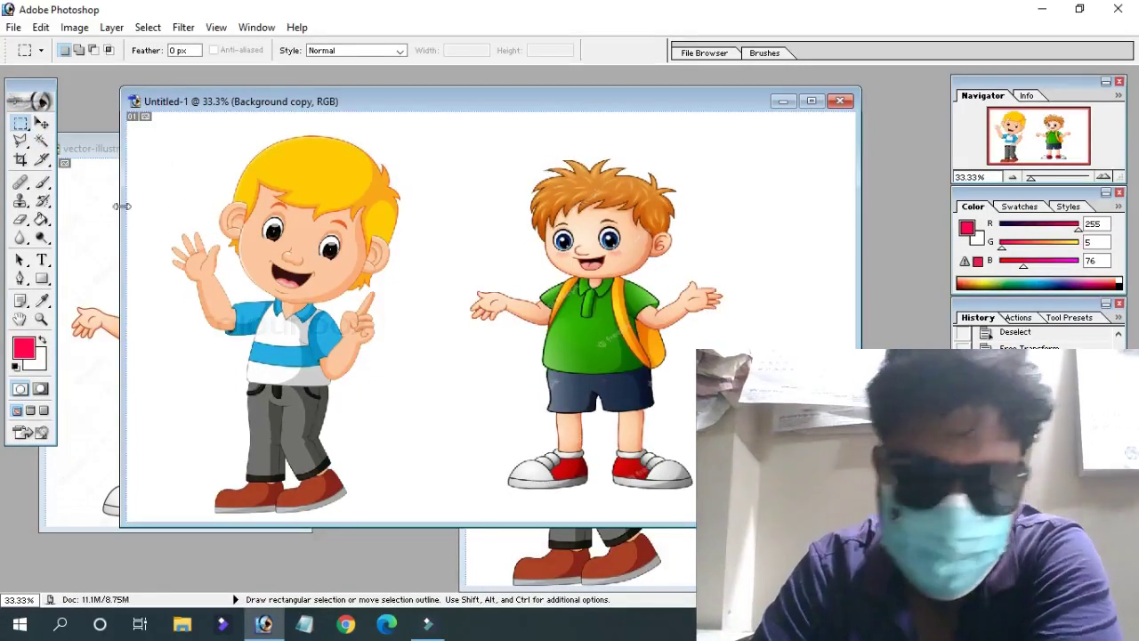
Select the blond boy's face skin with the Magic Wand, recolour it deep green using Hue/Saturation with hue +106, and deselect
left_click(41, 141)
left_click(299, 236)
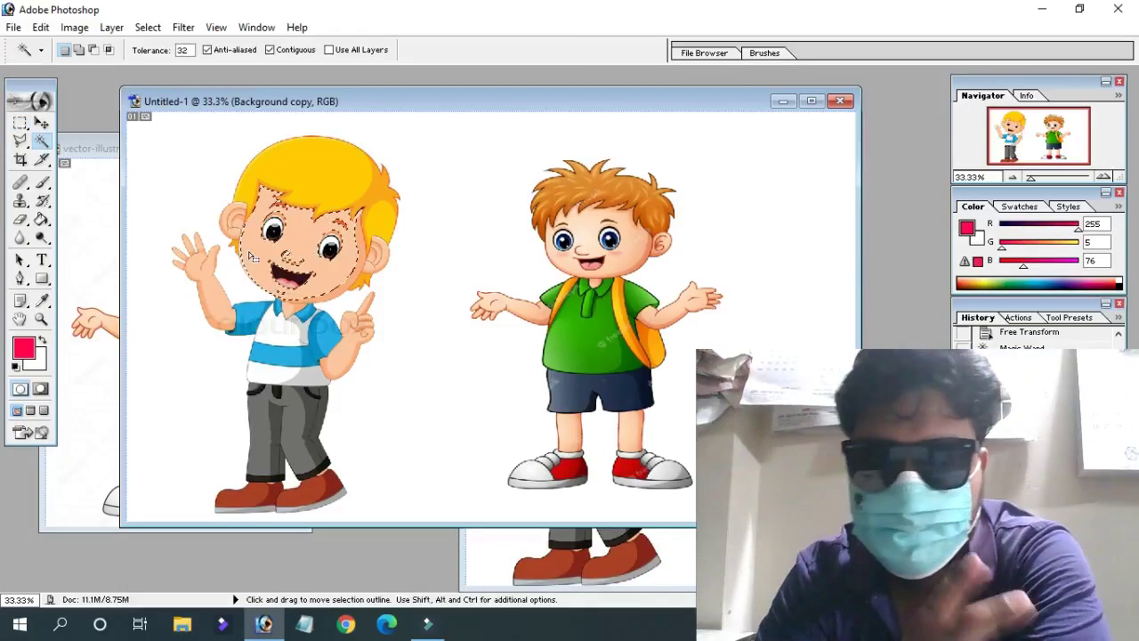
left_click(74, 27)
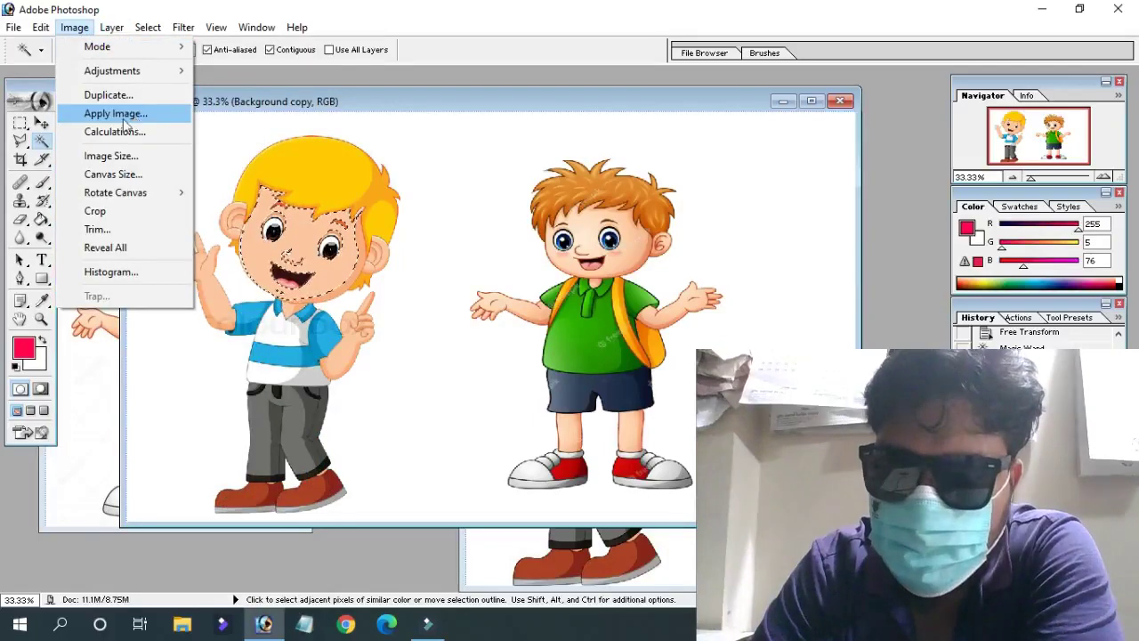
mouse_move(111, 72)
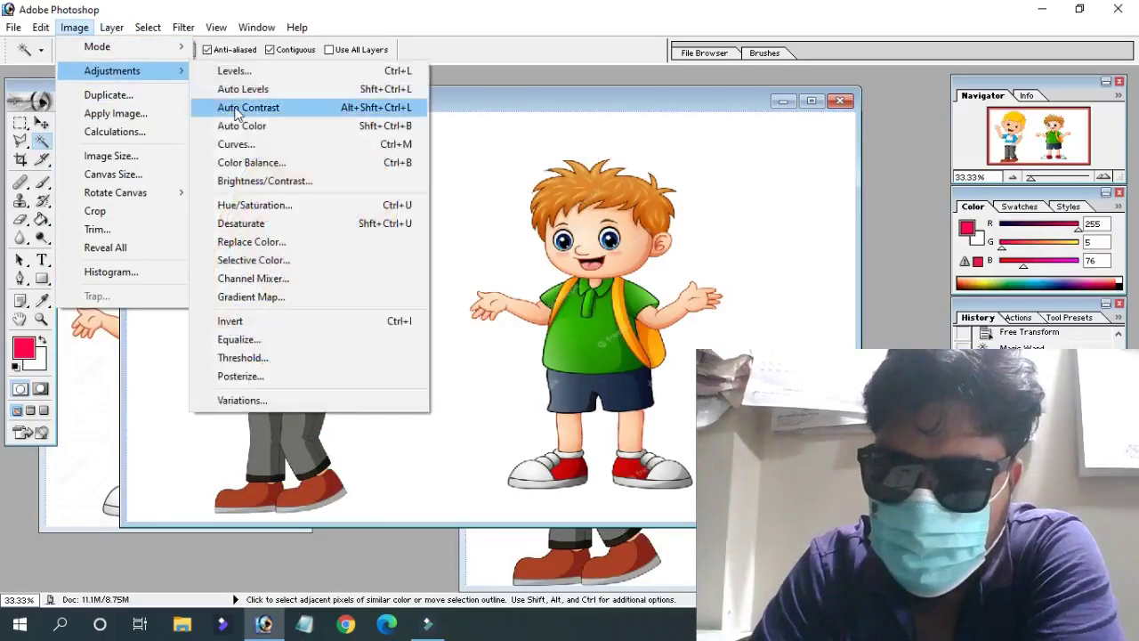
left_click(271, 205)
left_click_drag(769, 185, 824, 184)
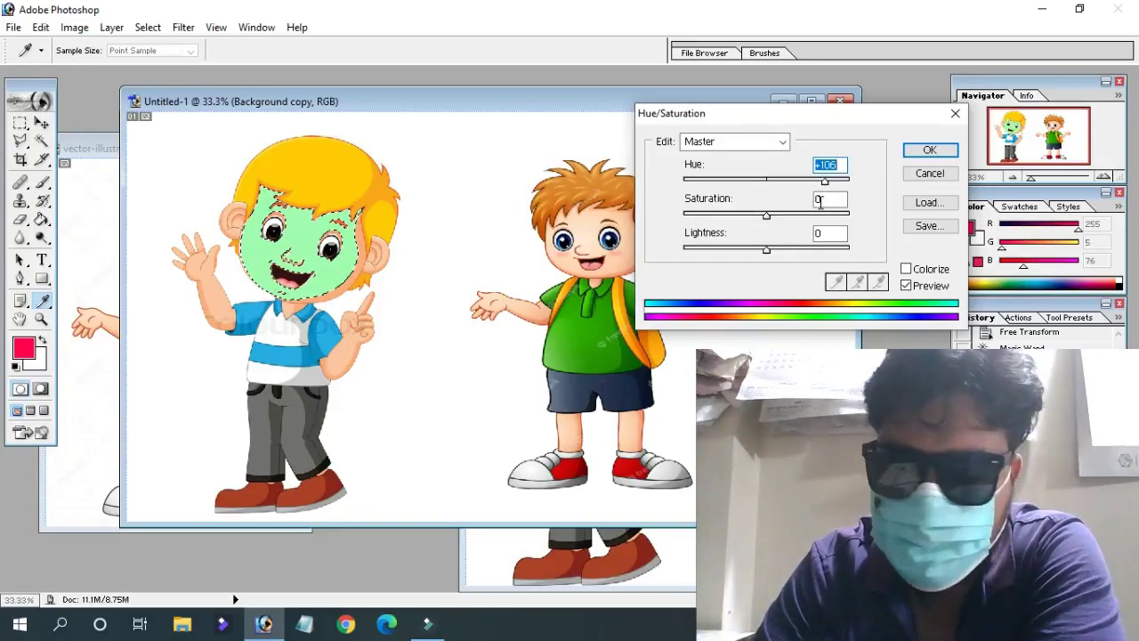
left_click_drag(771, 217, 731, 261)
left_click(928, 151)
key("w")
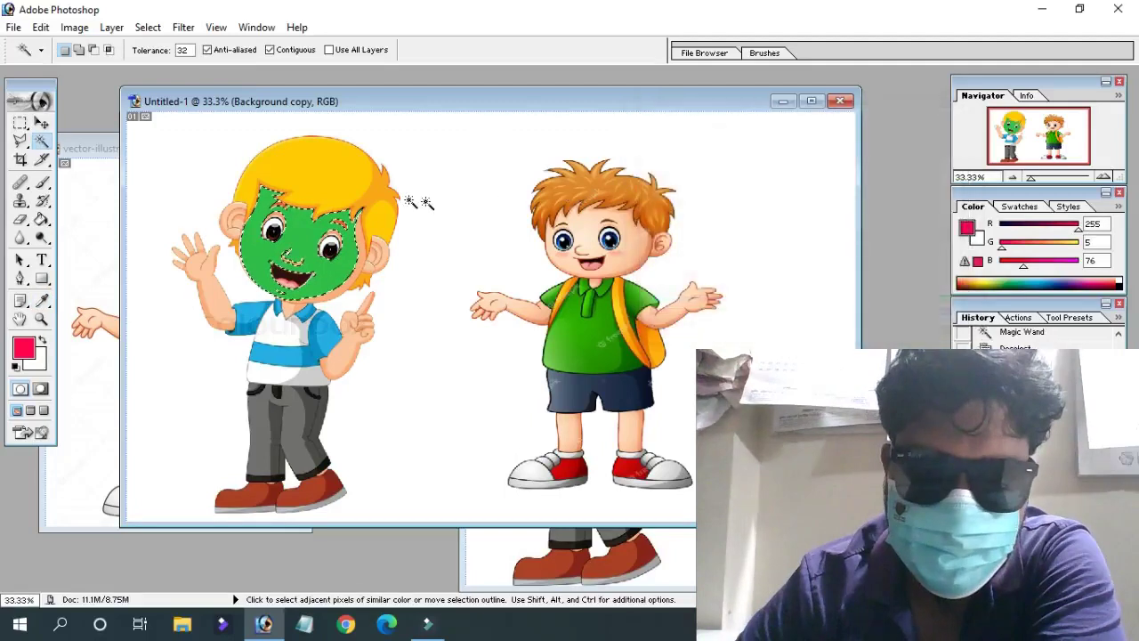
left_click(21, 123)
left_click(434, 166)
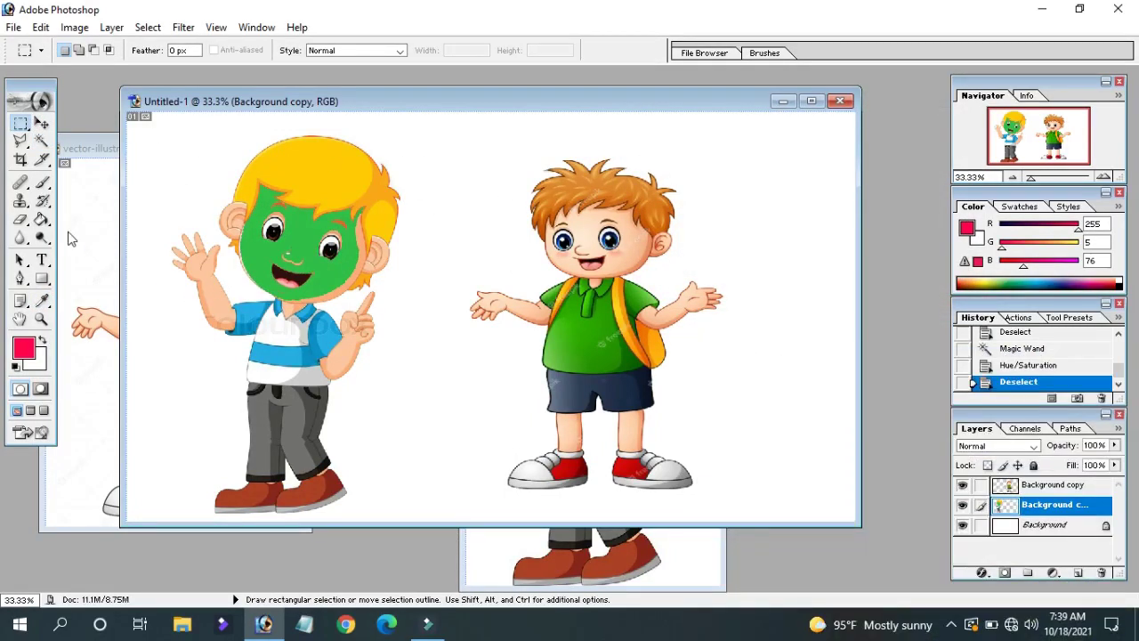
Make the backpack boy's layer active and move him slightly up and to the left on the canvas
left_click_drag(1010, 491, 1009, 490)
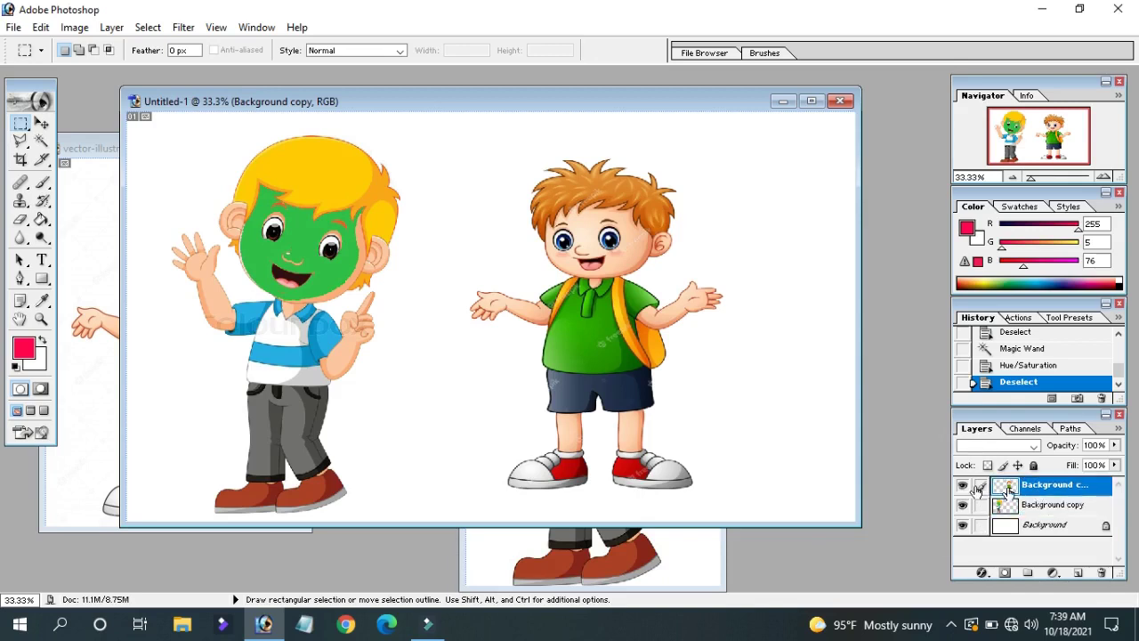
left_click(42, 123)
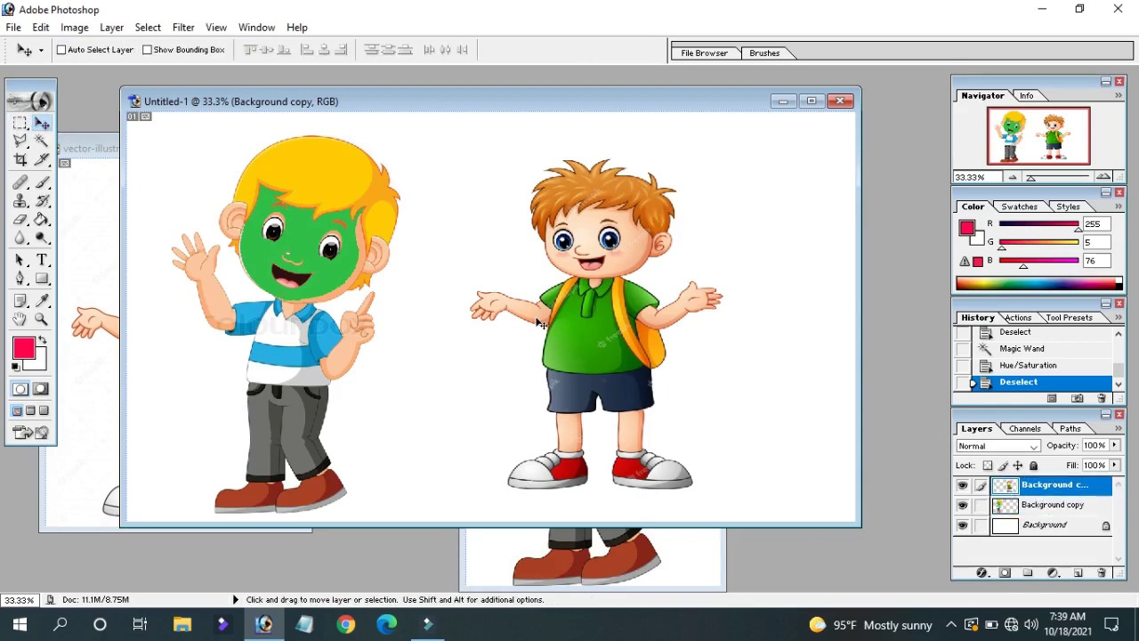
left_click_drag(600, 342, 578, 330)
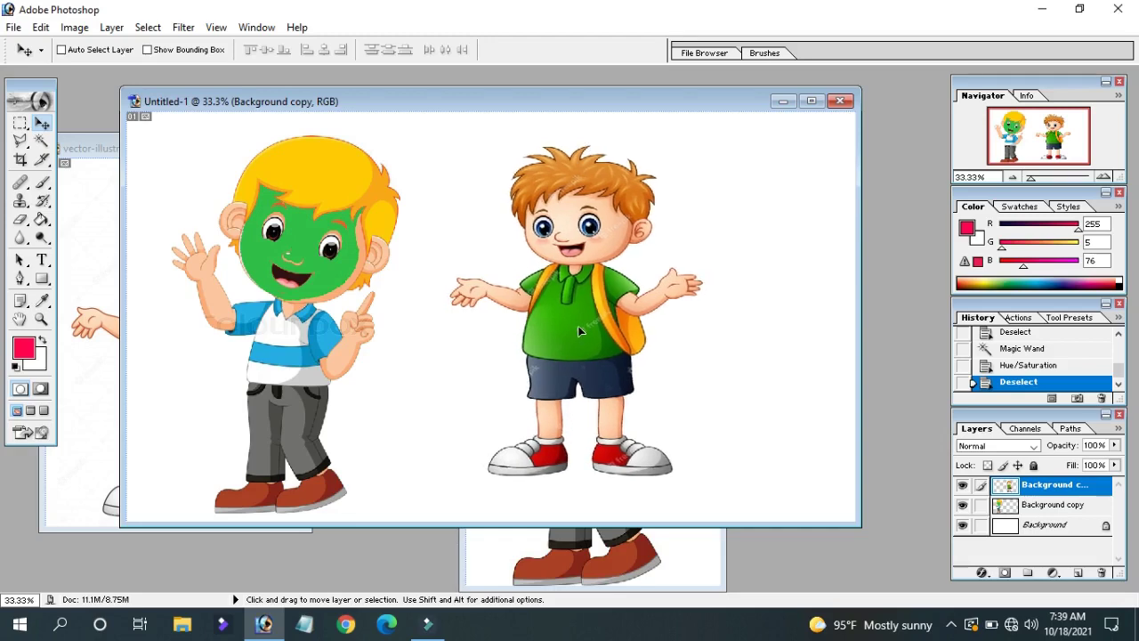
left_click_drag(579, 331, 578, 331)
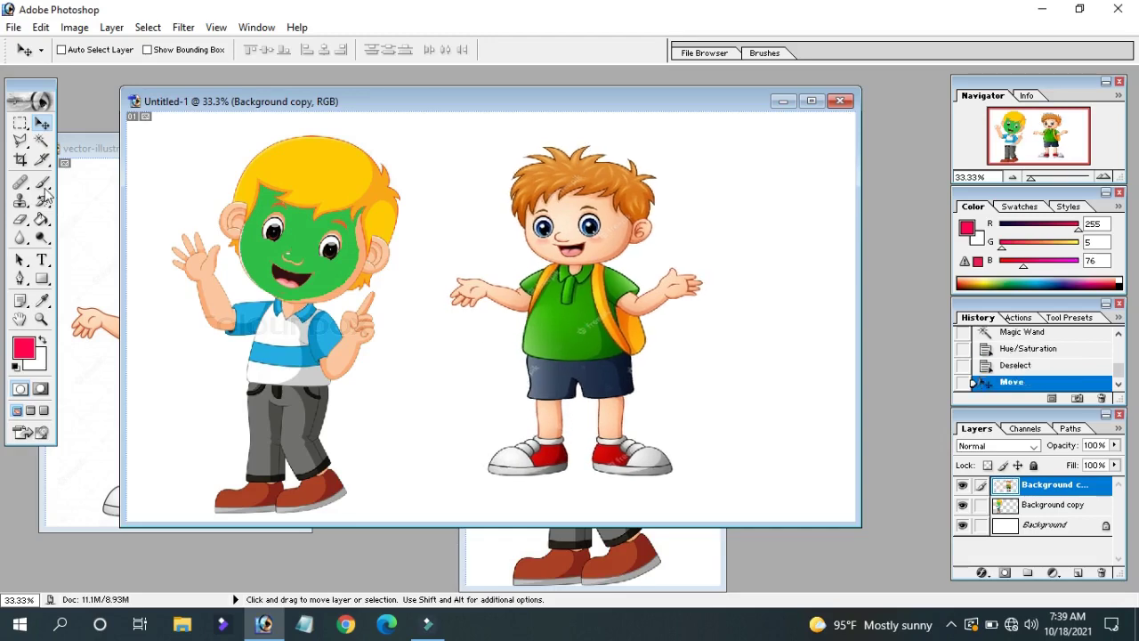
Select the front of the green shirt with the Magic Wand and fill it with the pink-red foreground colour using the Paint Bucket
left_click(42, 141)
left_click(564, 331)
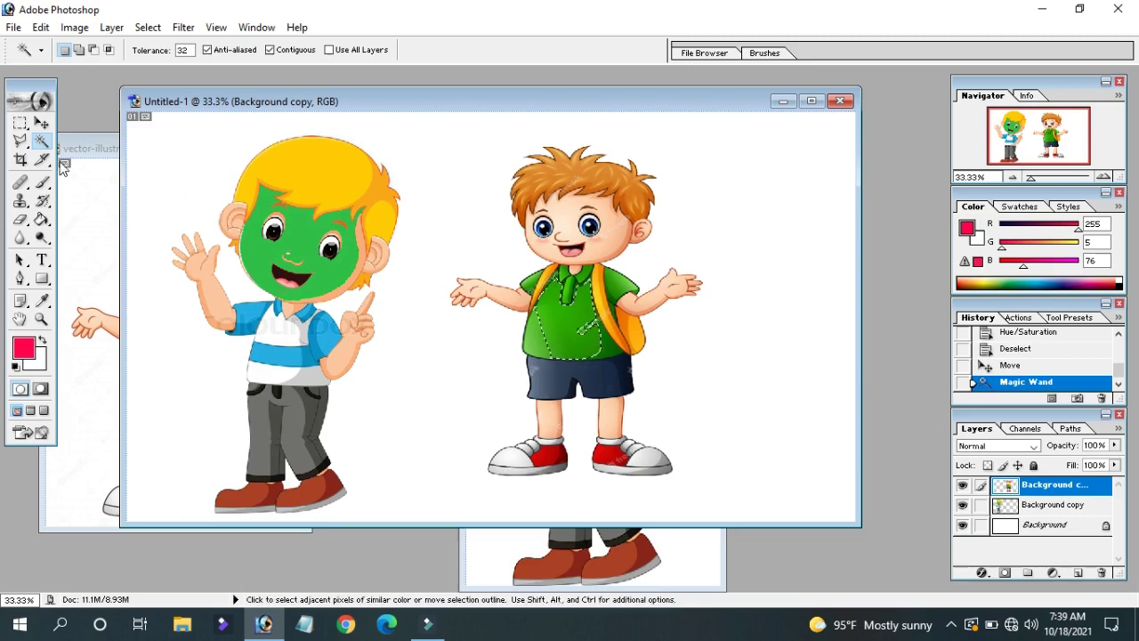
left_click(42, 219)
left_click(544, 304)
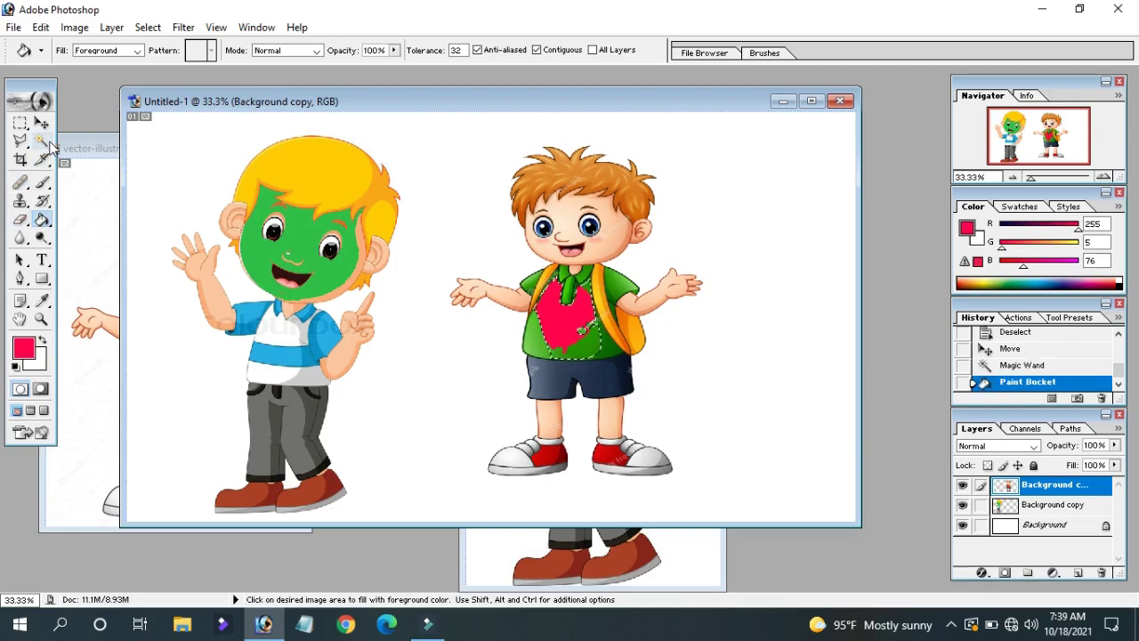
left_click(42, 181)
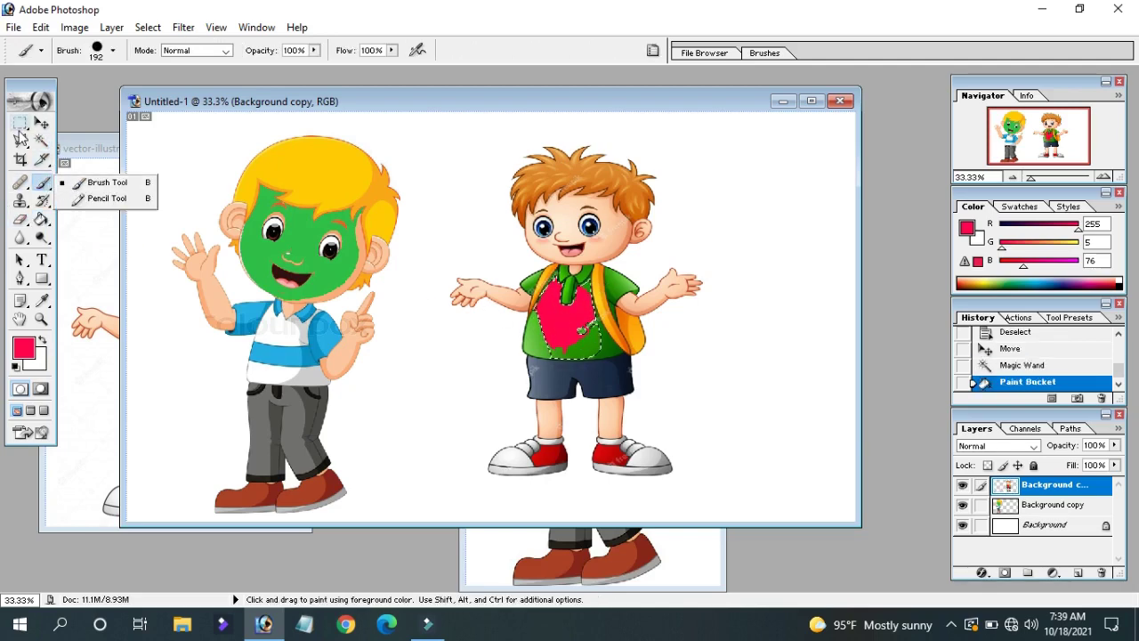
Deselect the shirt and paint the rest of the backpack boy's shirt front pink-red with a 91 px brush
key("m")
key("ctrl+d")
left_click(42, 181)
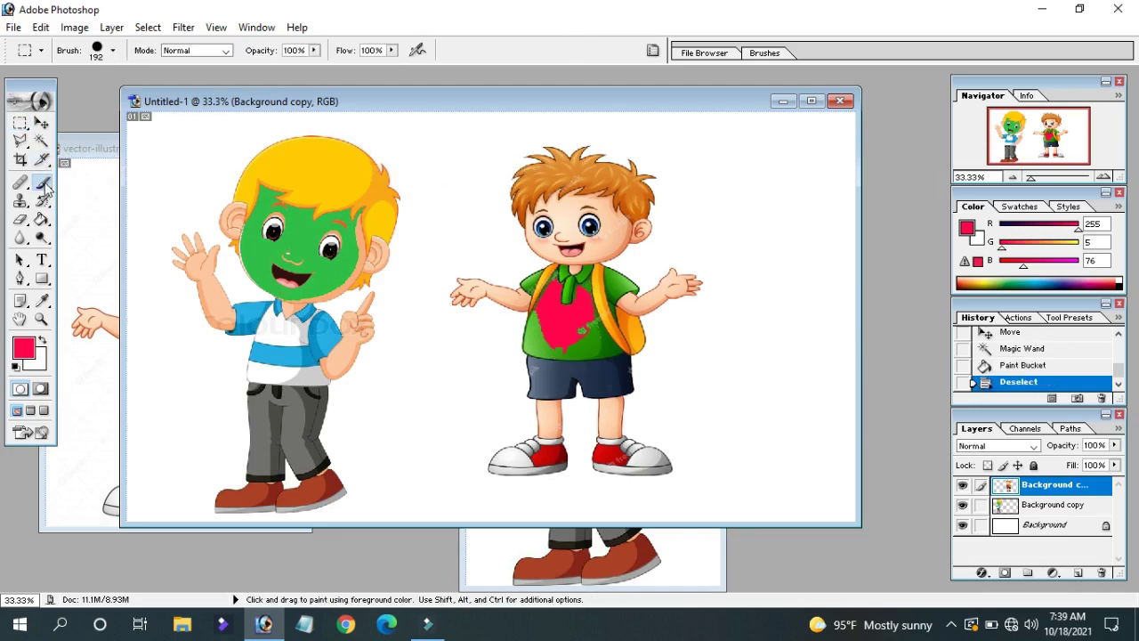
left_click(102, 183)
right_click(561, 315)
left_click(648, 356)
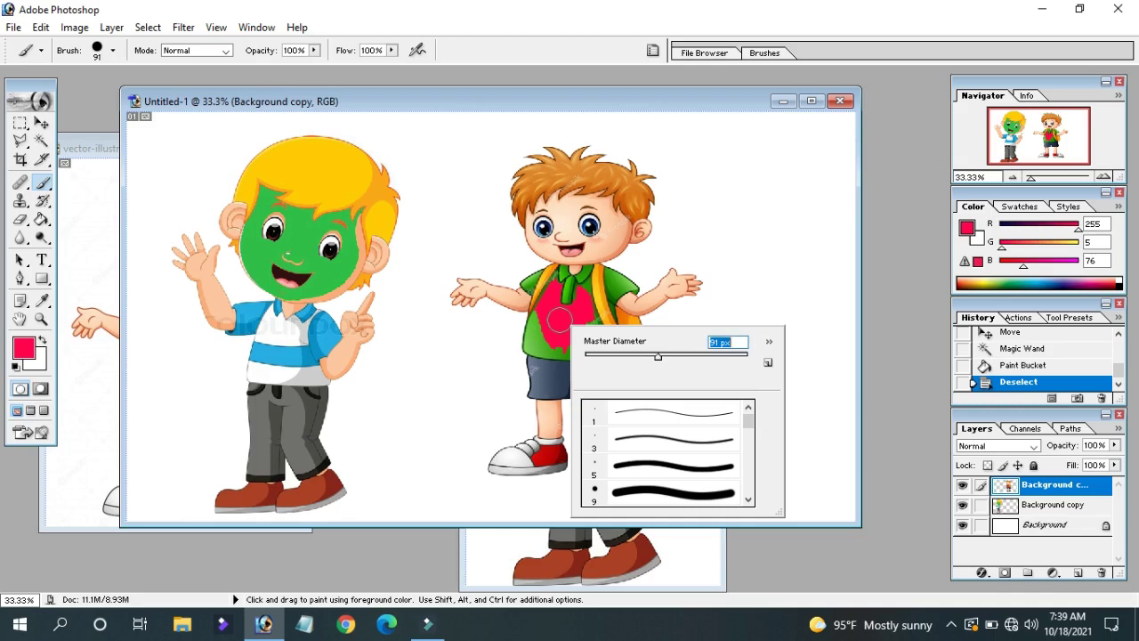
left_click(567, 318)
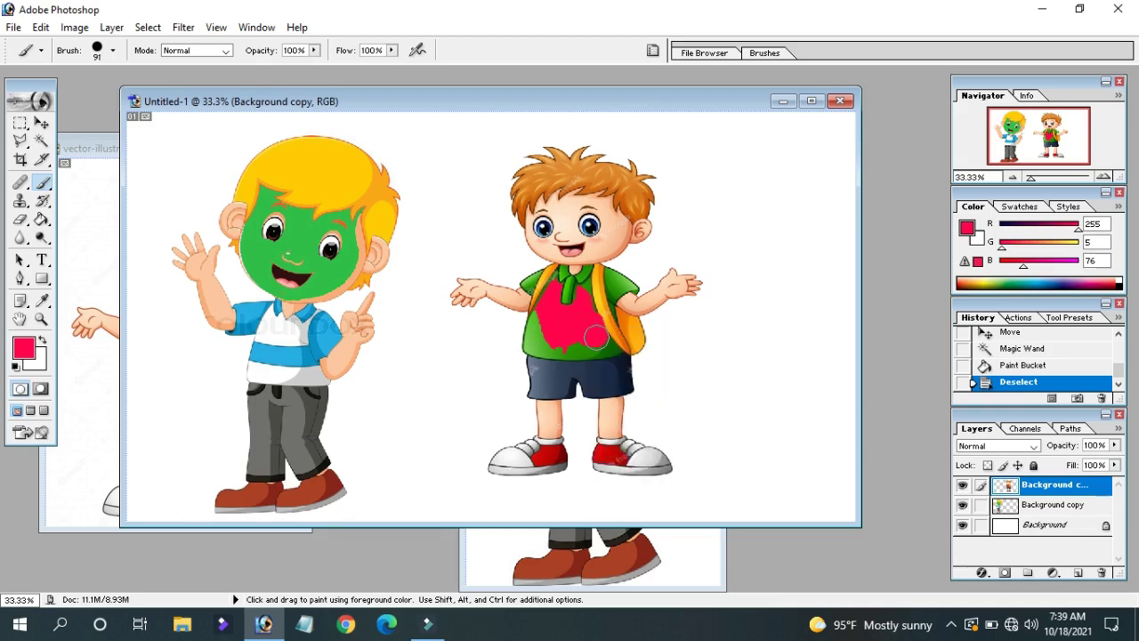
mouse_move(555, 344)
left_mouse_down()
mouse_move(537, 334)
mouse_move(588, 338)
left_mouse_up()
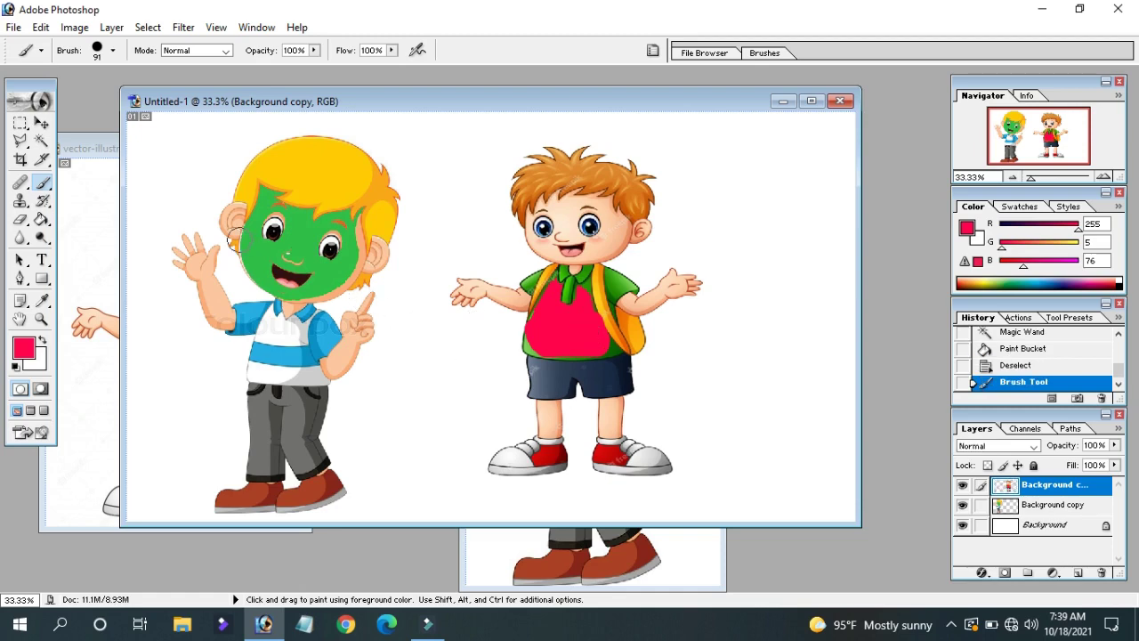
left_click(41, 124)
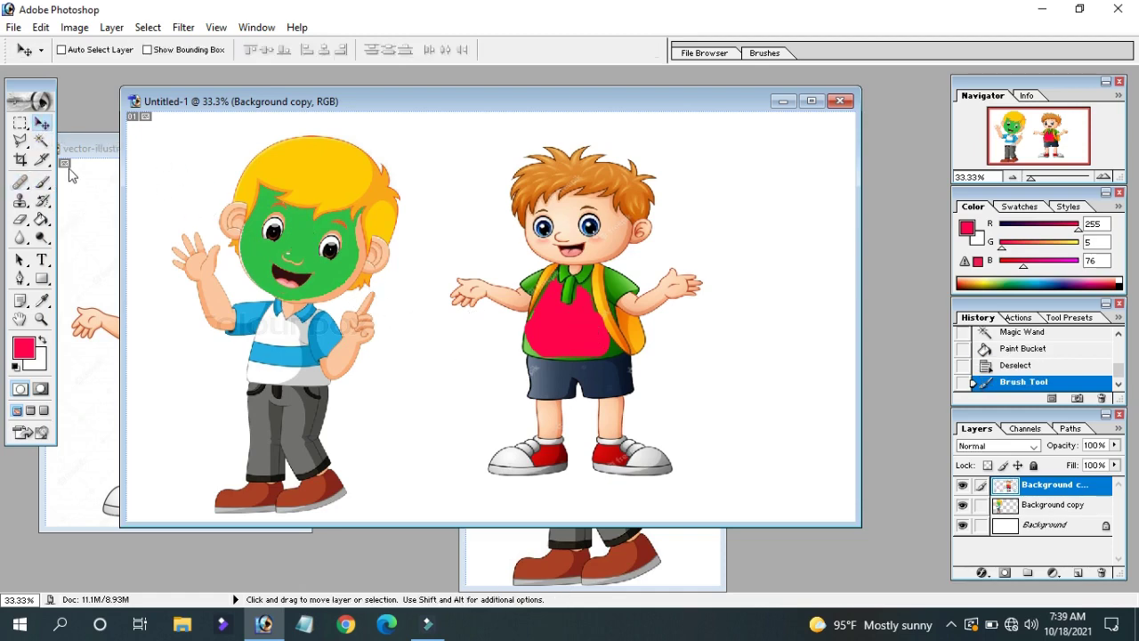
left_click(41, 141)
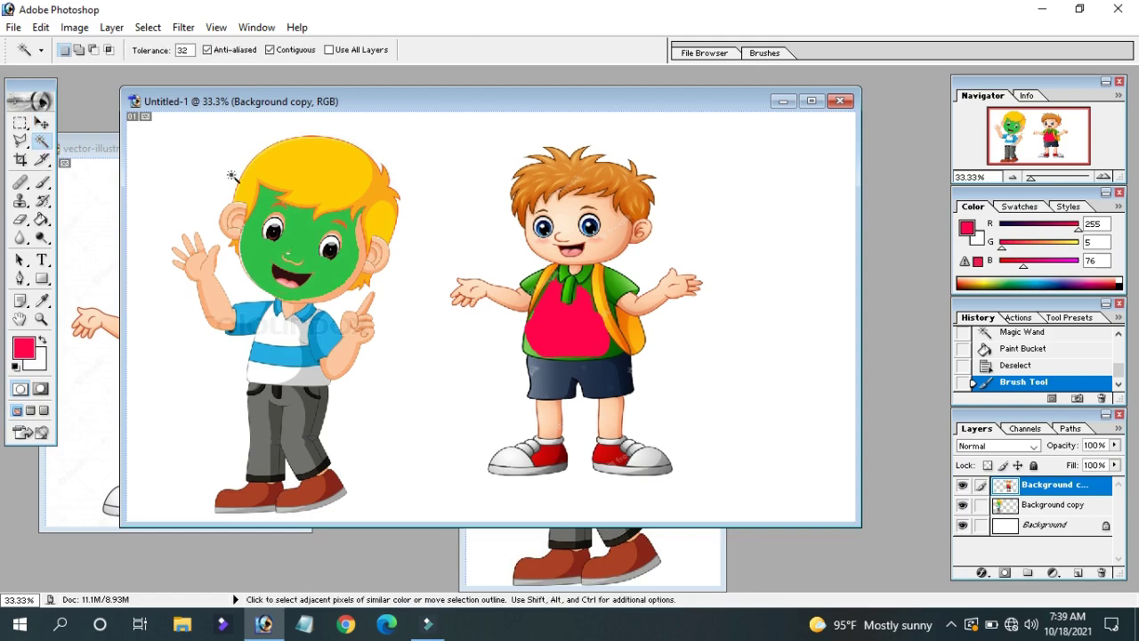
left_click(316, 177)
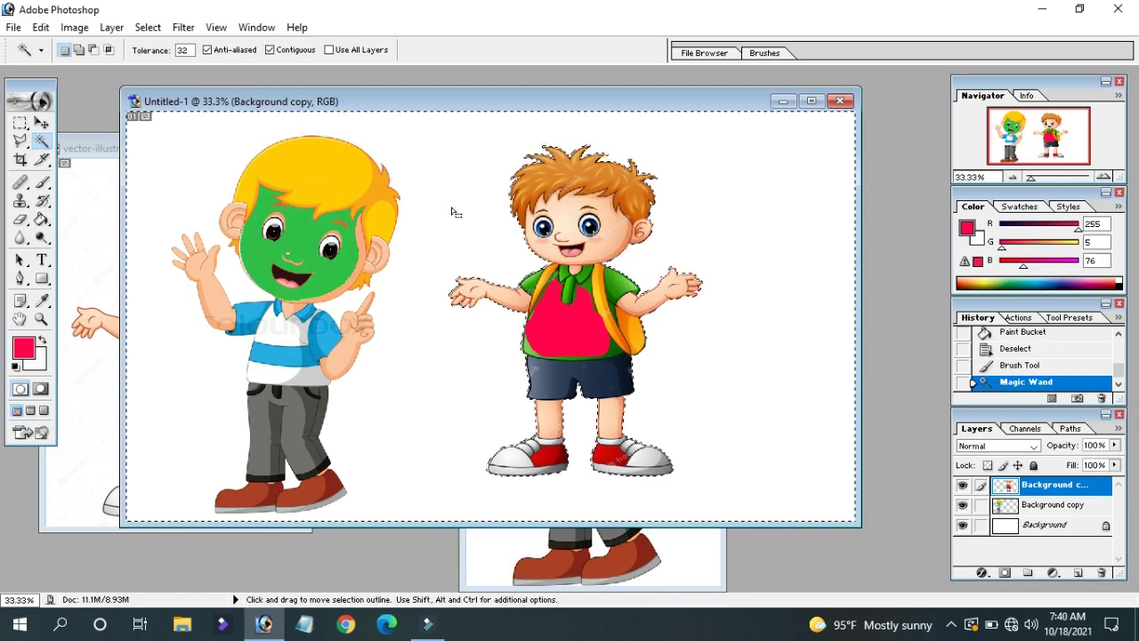
left_click(20, 123)
left_click(172, 152)
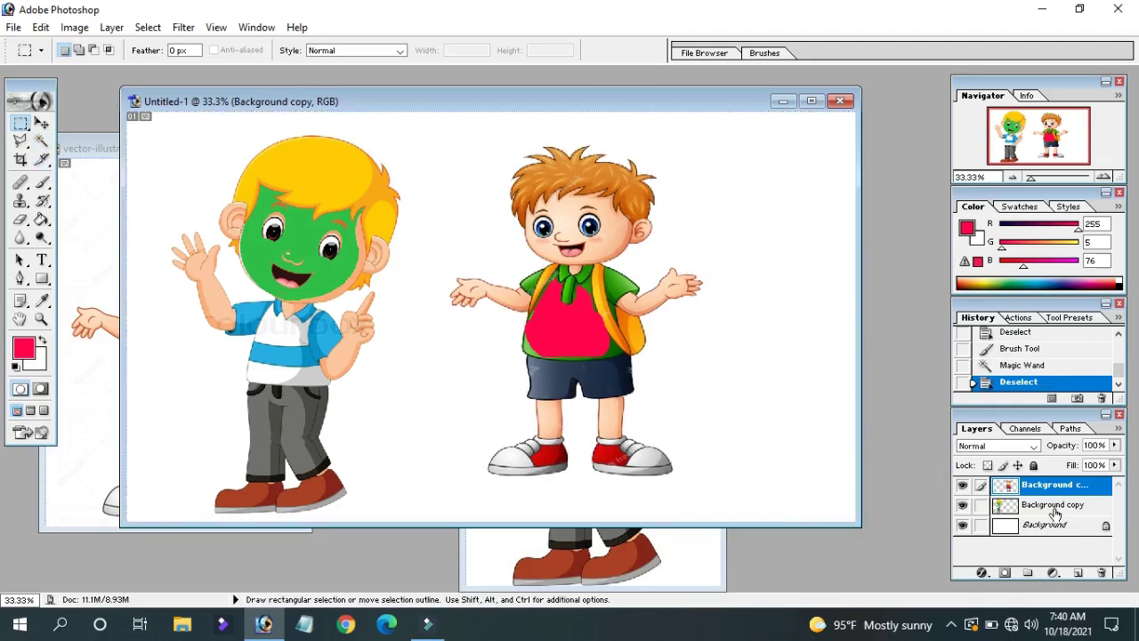
On the blond boy's layer, select the main hair area with the Magic Wand, paint it pink-red with the Brush, and deselect
left_click(1054, 509)
left_click(40, 140)
left_click(316, 178)
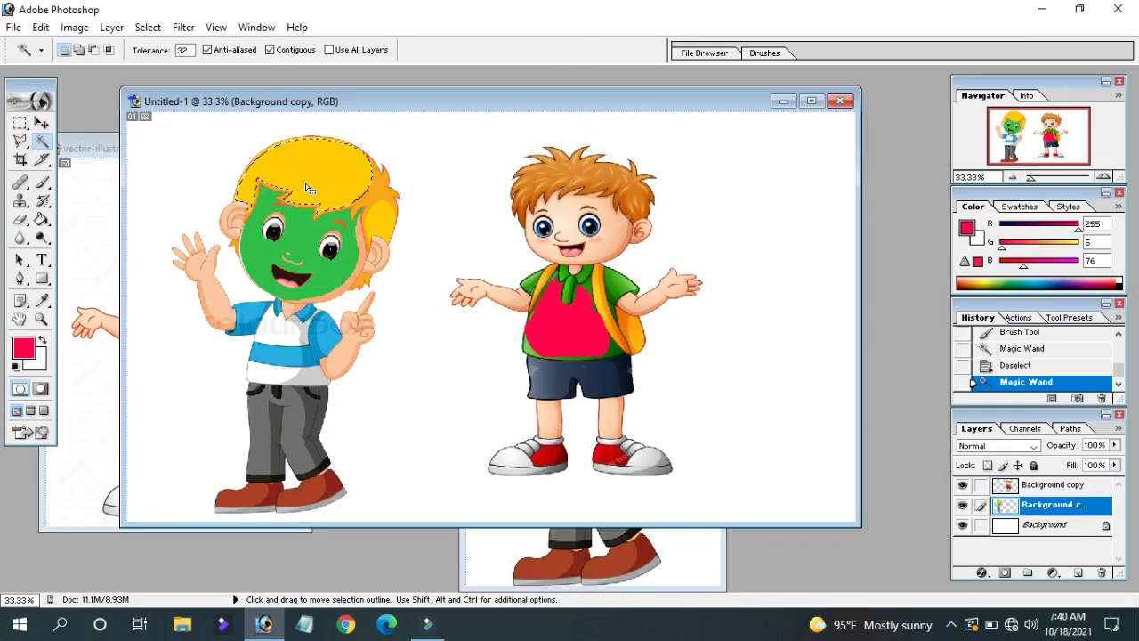
left_click(41, 181)
mouse_move(229, 186)
left_mouse_down()
mouse_move(293, 173)
mouse_move(361, 175)
left_mouse_up()
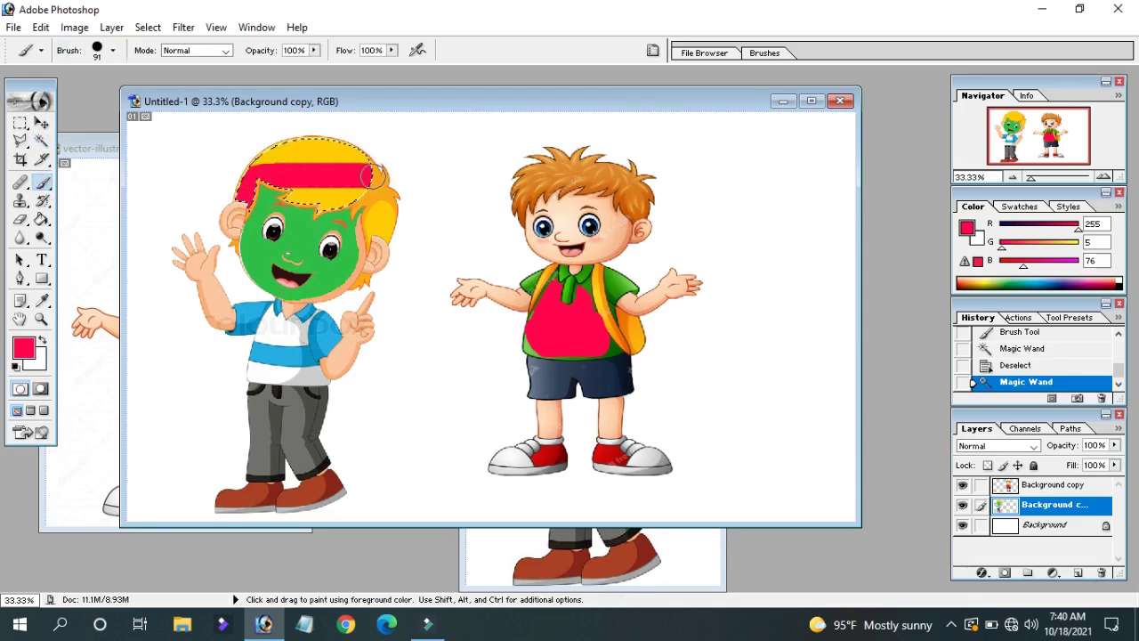
right_click(384, 182)
left_click_drag(477, 210, 510, 210)
mouse_move(312, 162)
left_mouse_down()
mouse_move(338, 186)
mouse_move(231, 184)
mouse_move(301, 149)
mouse_move(363, 165)
mouse_move(340, 207)
mouse_move(294, 196)
left_mouse_up()
key("m")
left_click(167, 169)
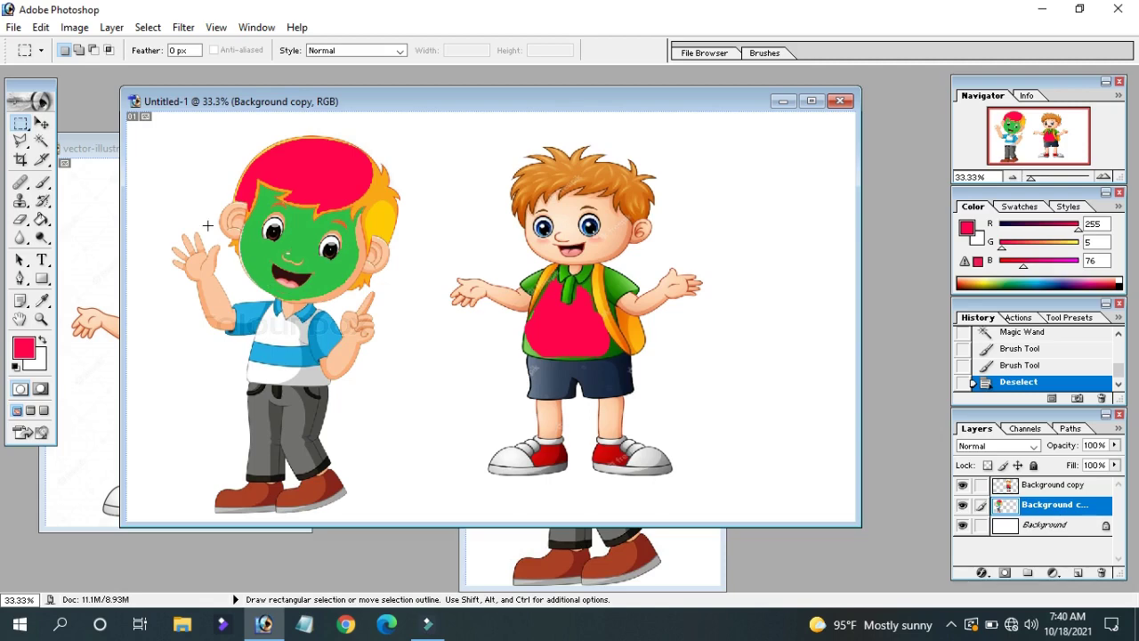
Smudge the blond boy's raised finger across to the backpack boy's hand using the Smudge tool with a 104 px brush
left_click_drag(19, 236, 170, 267)
right_click(382, 306)
left_click_drag(403, 336, 487, 336)
key("Return")
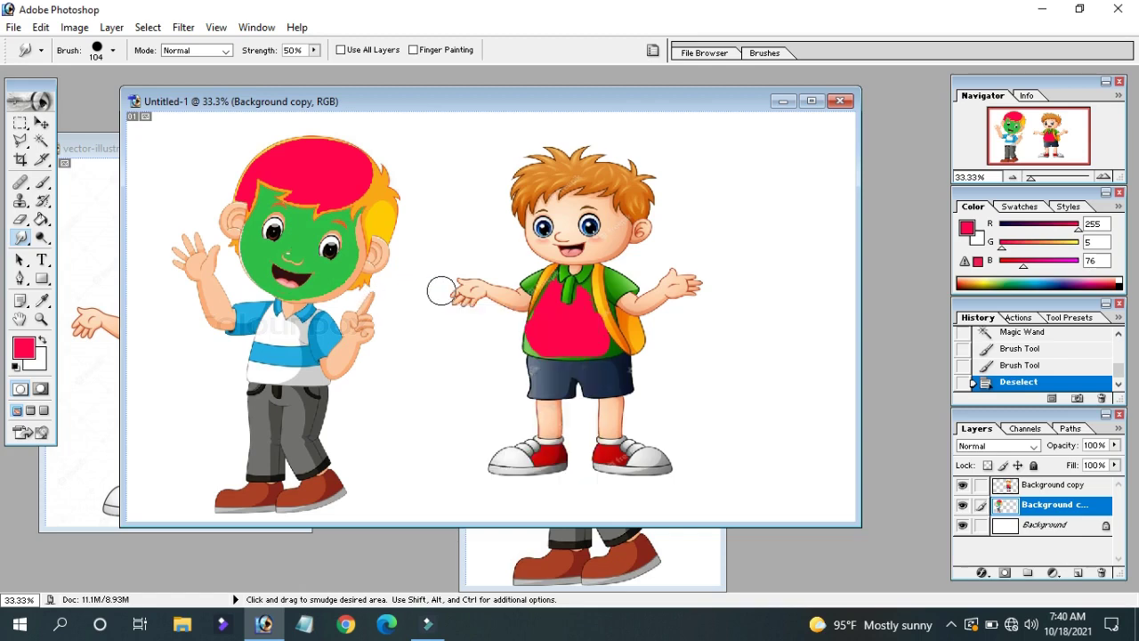
mouse_move(366, 306)
left_mouse_down()
mouse_move(438, 289)
mouse_move(387, 293)
left_mouse_up()
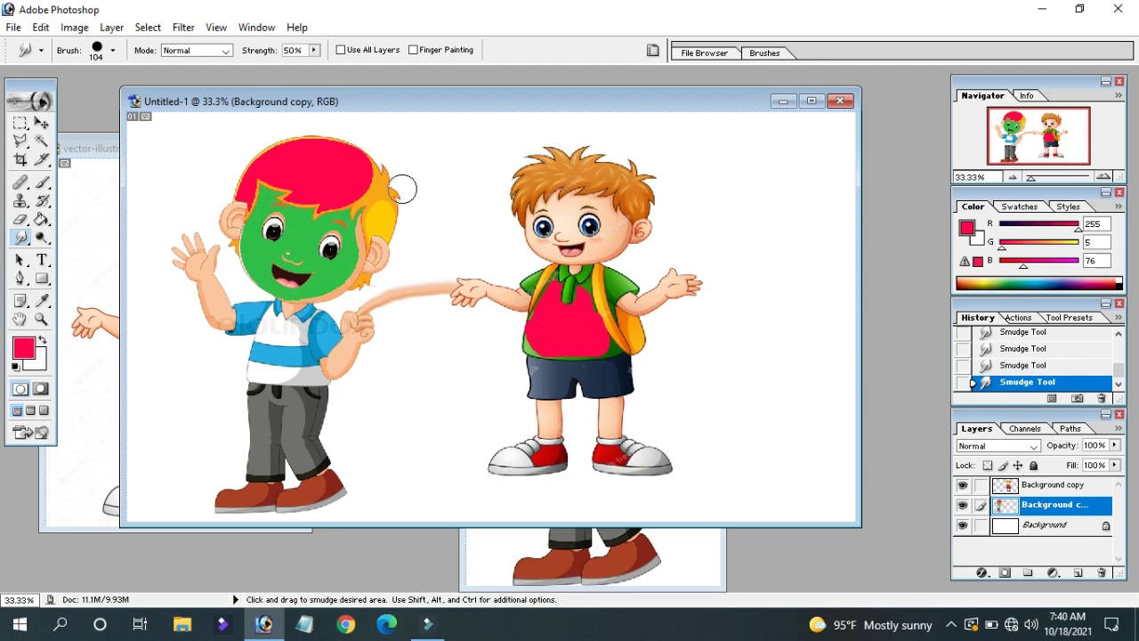
Smudge the blond boy's hair toward the backpack boy, and on the other layer smudge the backpack boy's hair to meet it
left_click_drag(387, 196, 354, 203)
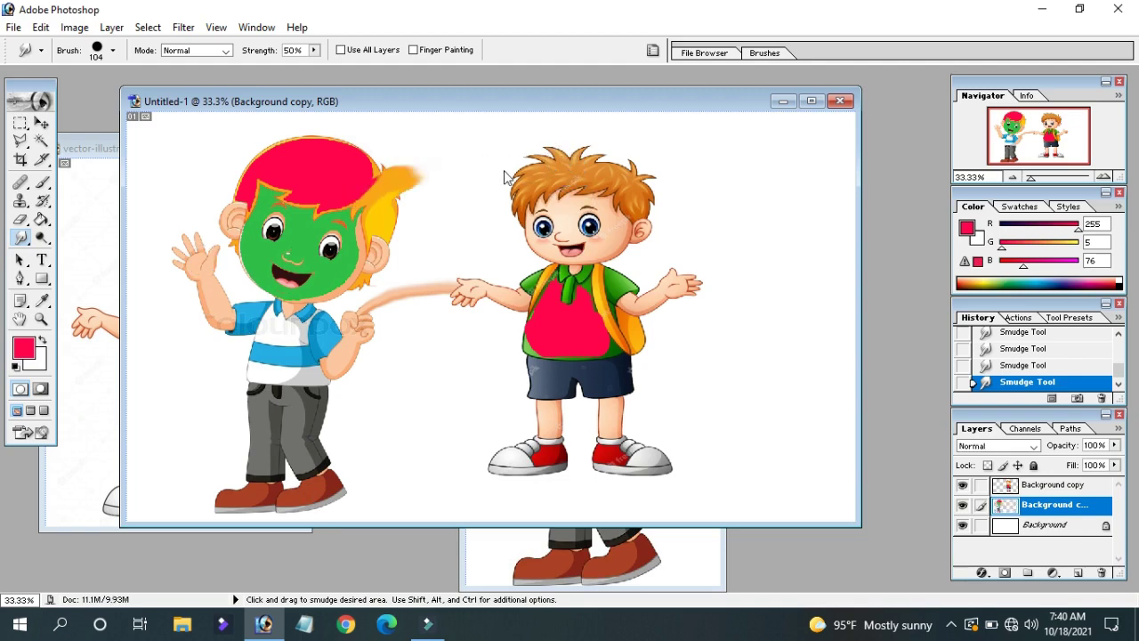
mouse_move(420, 190)
left_mouse_down()
mouse_move(477, 180)
mouse_move(440, 170)
mouse_move(496, 169)
left_mouse_up()
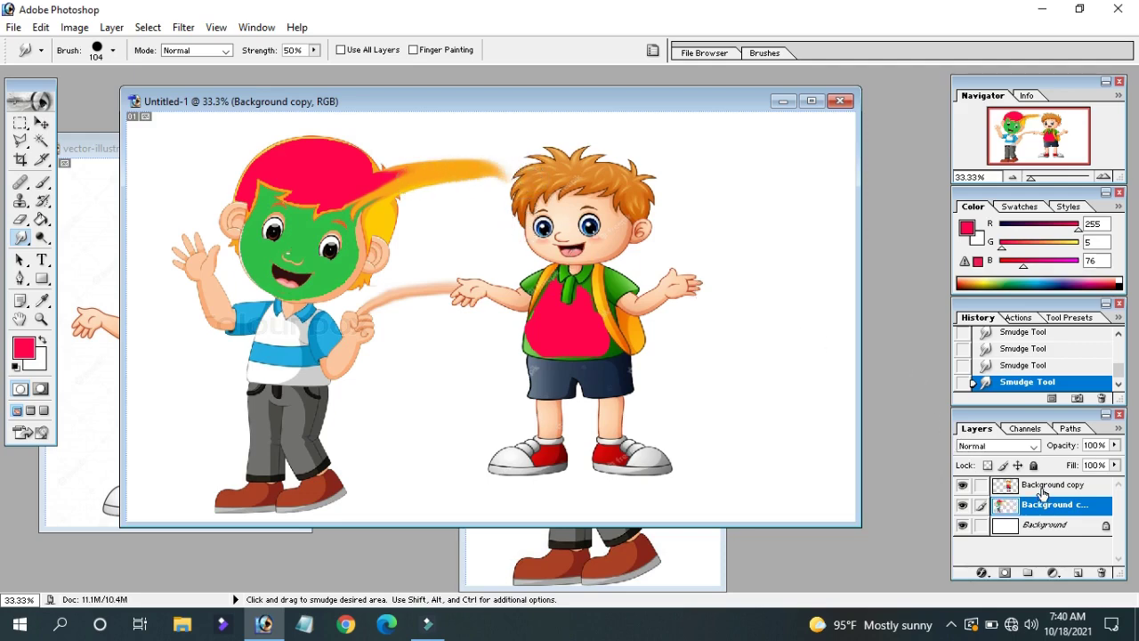
left_click_drag(1043, 494, 1043, 488)
mouse_move(467, 168)
left_mouse_down()
mouse_move(564, 170)
mouse_move(466, 176)
mouse_move(539, 168)
left_mouse_up()
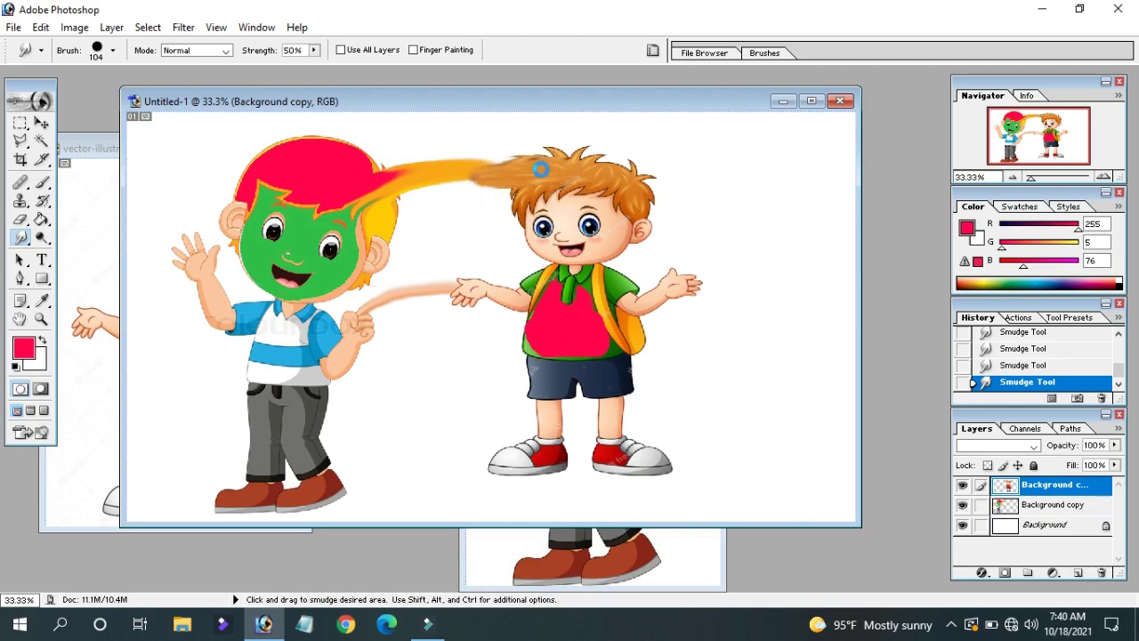
Draw a small wide rectangular selection between the boys' legs, fill it with the pink-red foreground colour, and deselect
left_click_drag(421, 109, 498, 125)
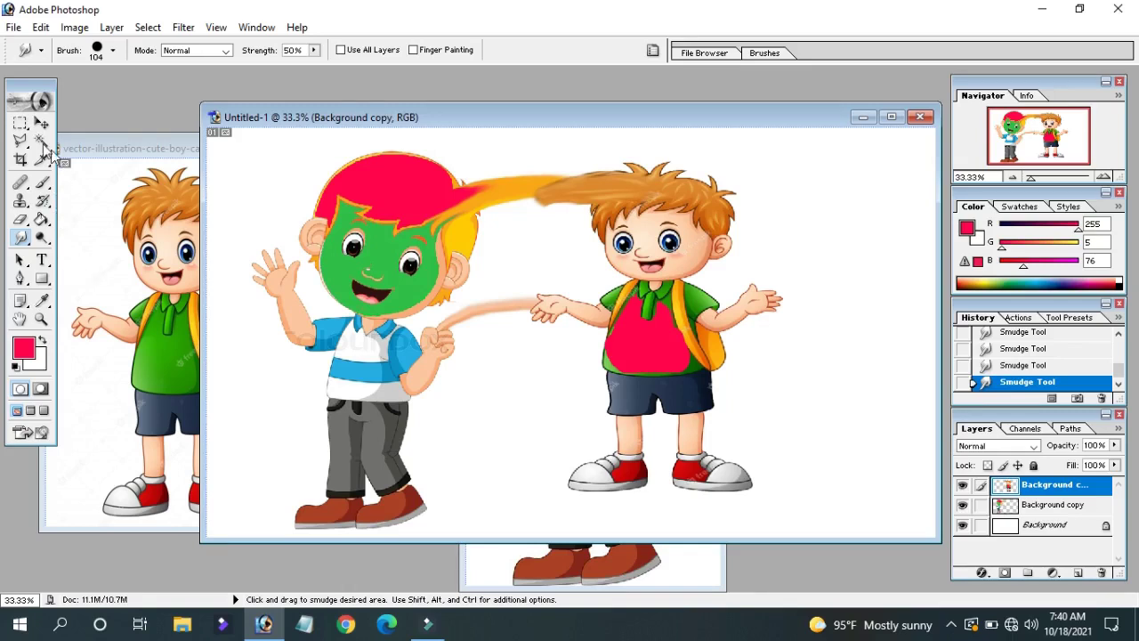
left_click(20, 124)
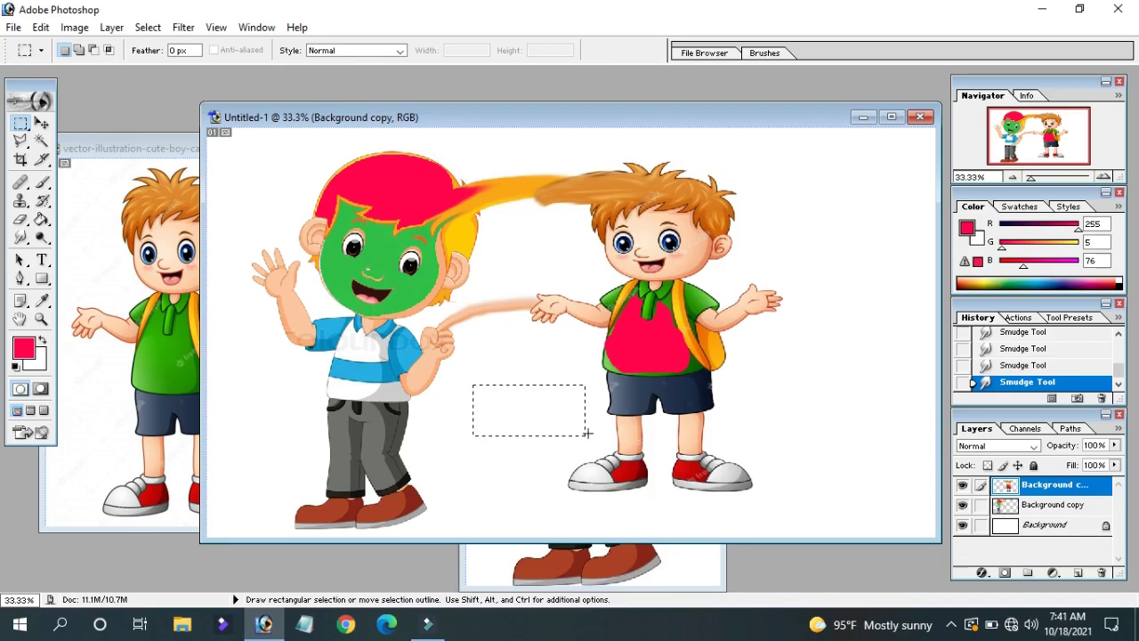
left_click_drag(593, 421, 472, 386)
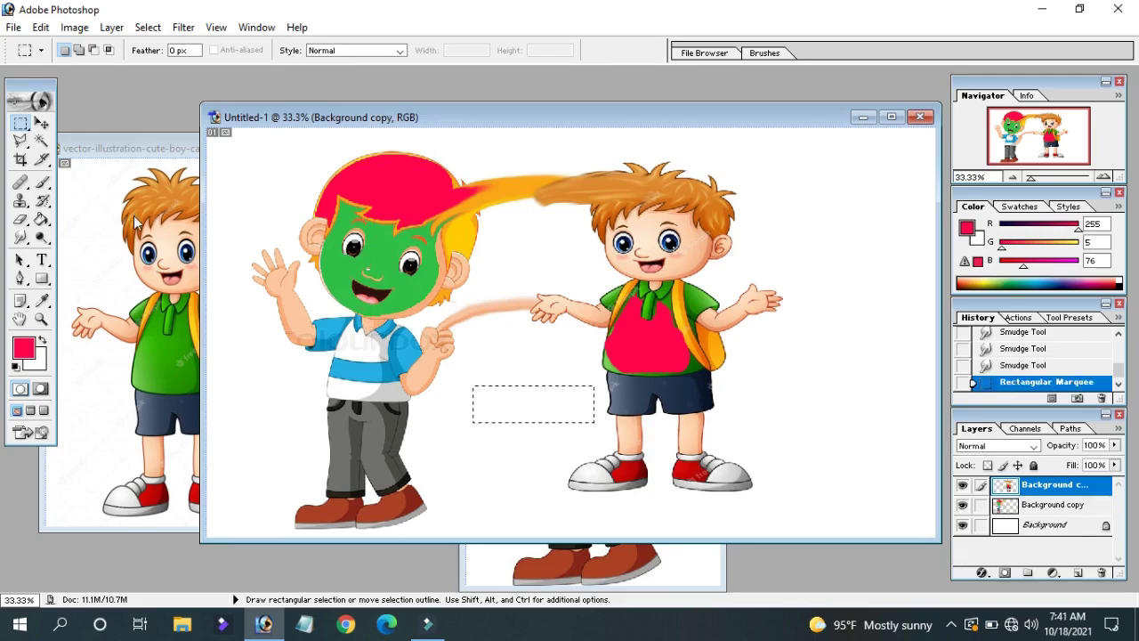
left_click(43, 219)
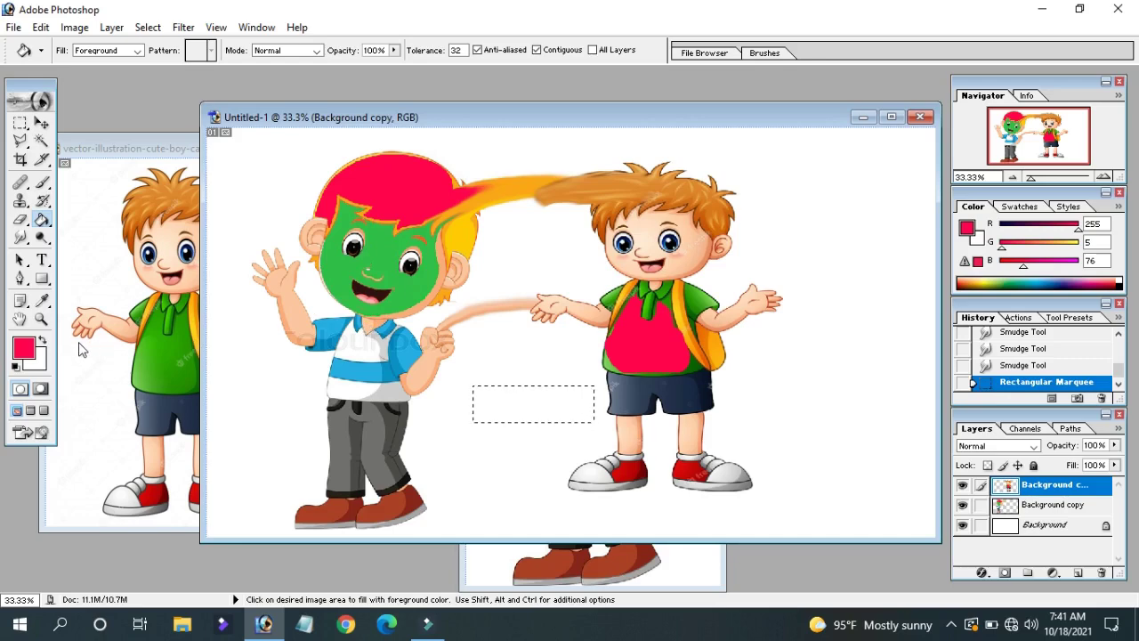
left_click(523, 397)
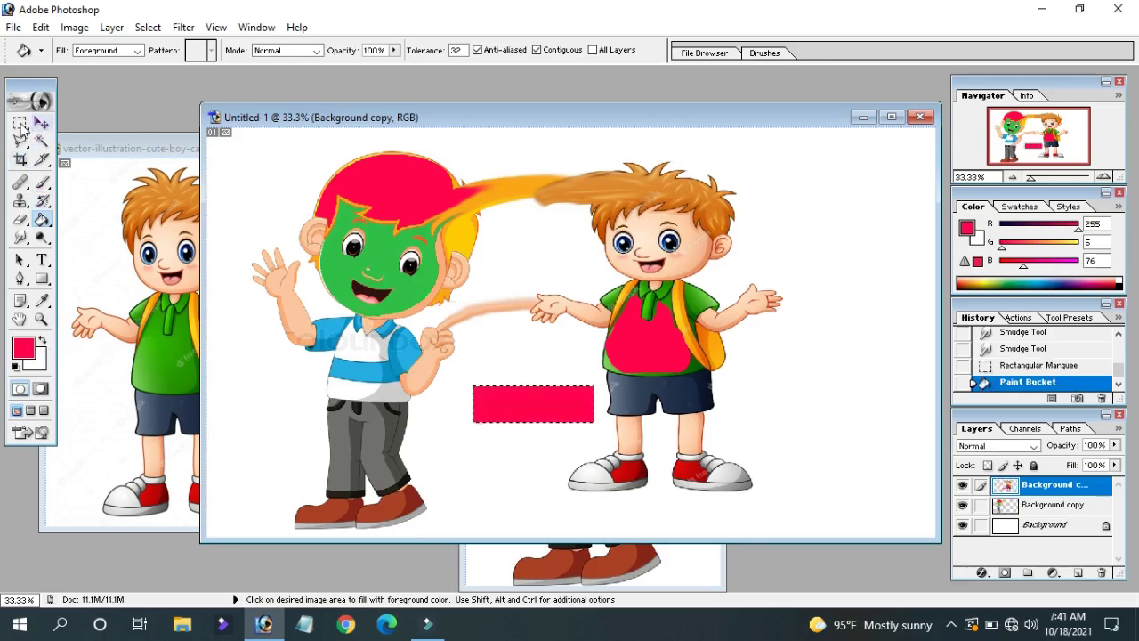
left_click(20, 123)
left_click(235, 266)
Add the two-line text "Animation pic edit" on the pink-red rectangle in white Microsoft YaHei at 18 pt
left_click(42, 259)
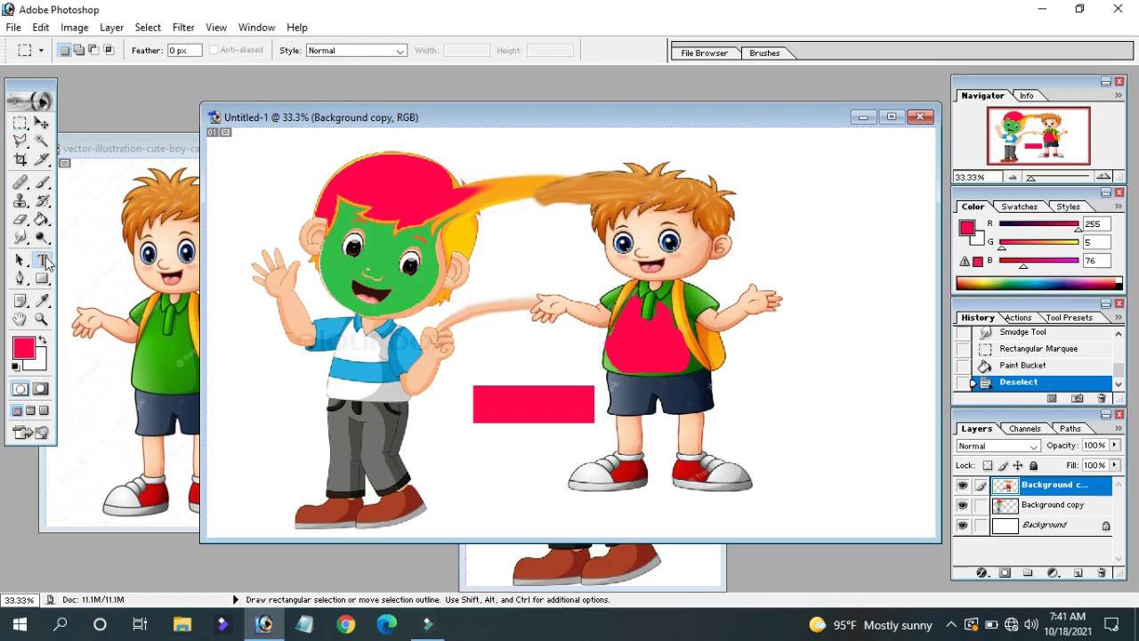
left_click(482, 405)
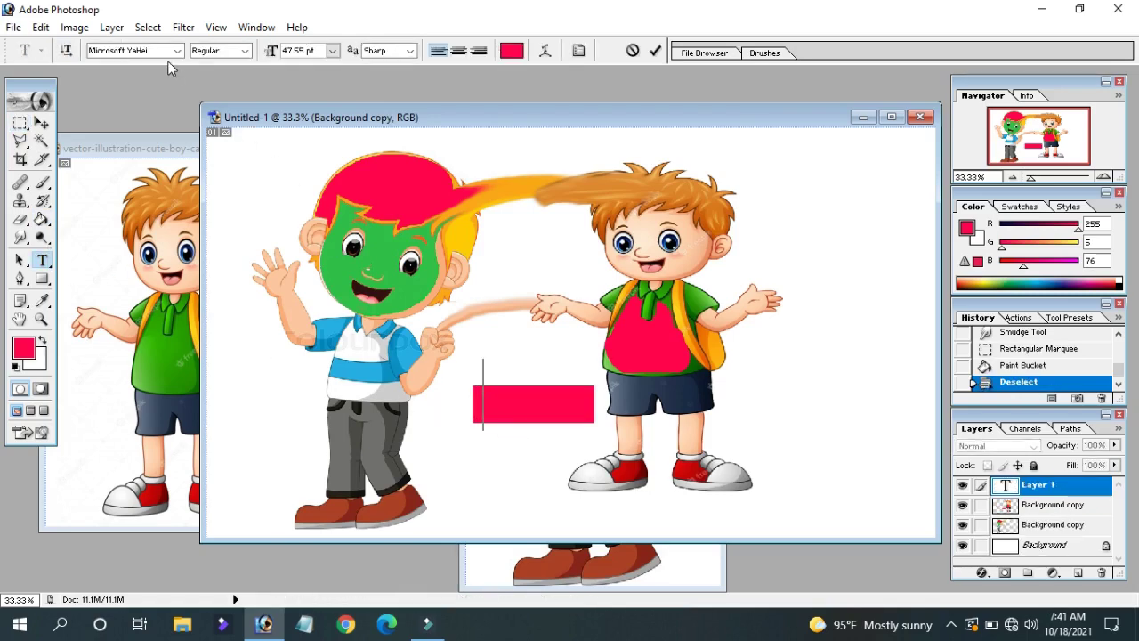
left_click(332, 51)
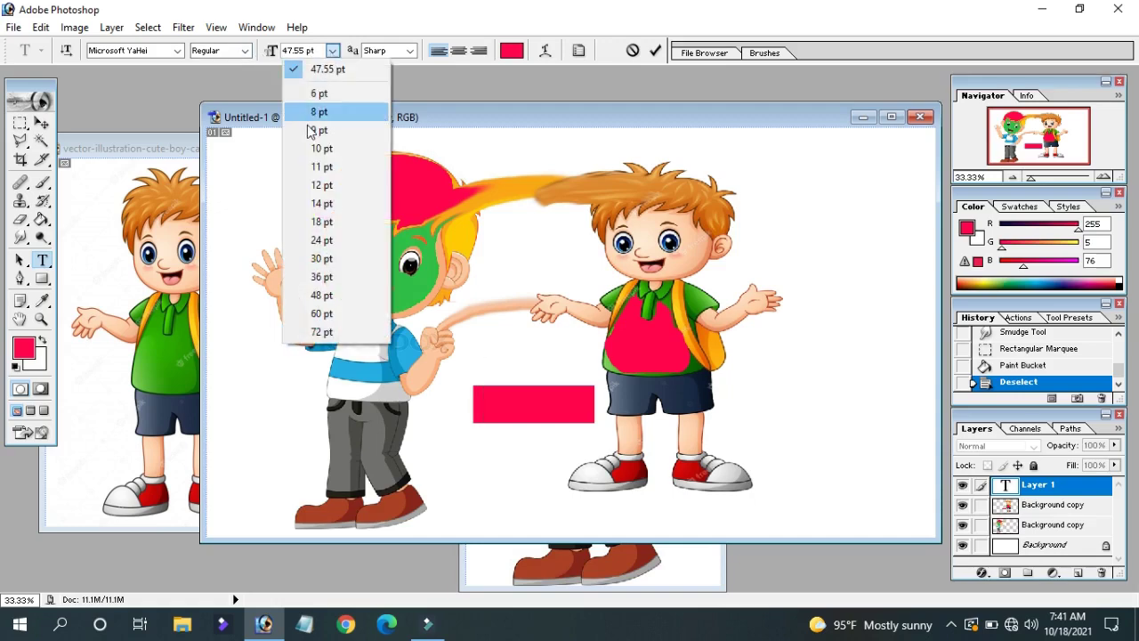
left_click(324, 221)
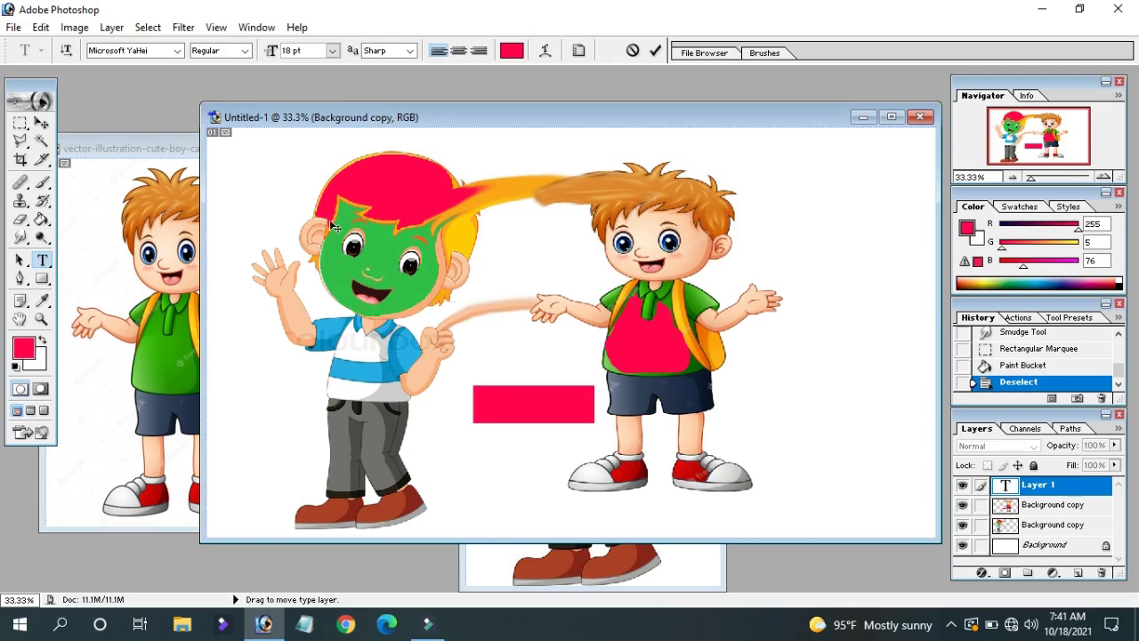
left_click(515, 45)
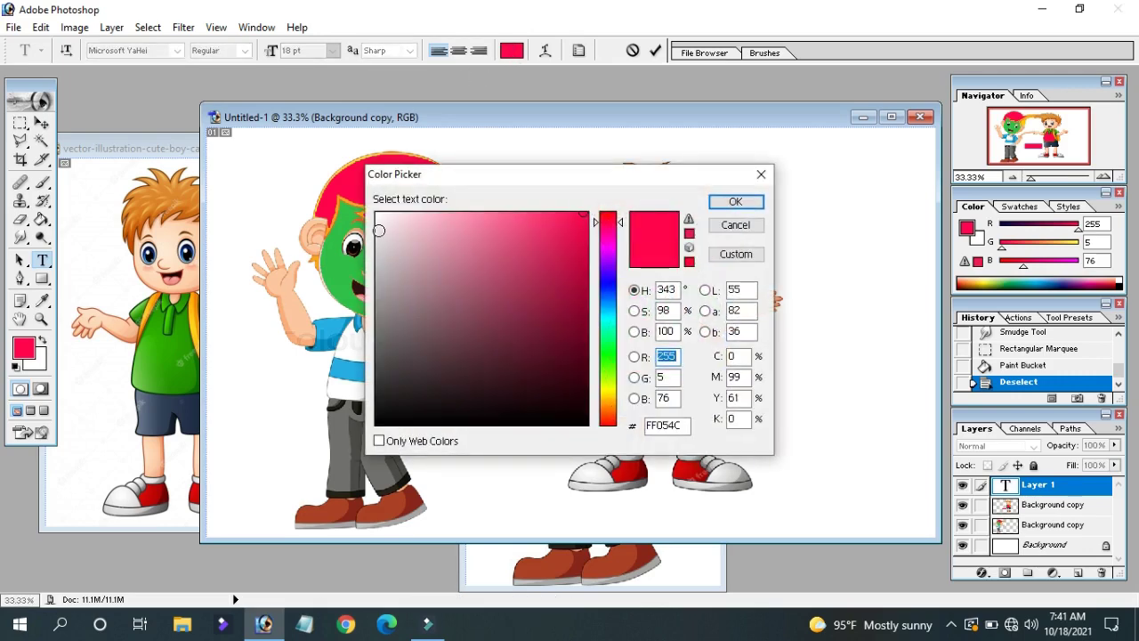
left_click(376, 217)
left_click(735, 202)
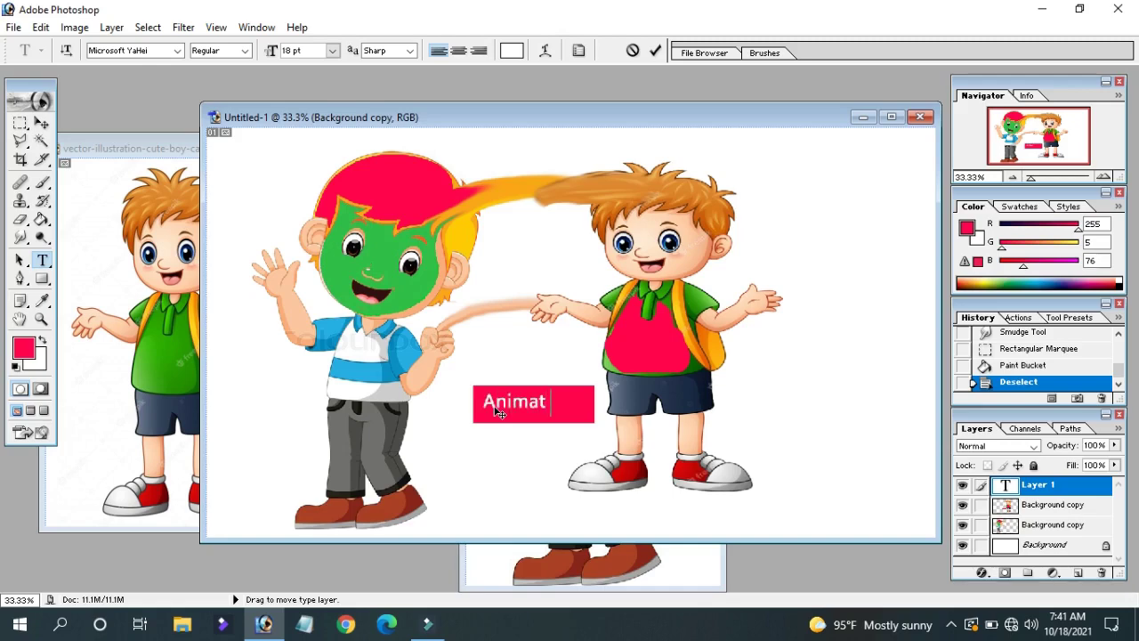
type("n")
left_click(18, 124)
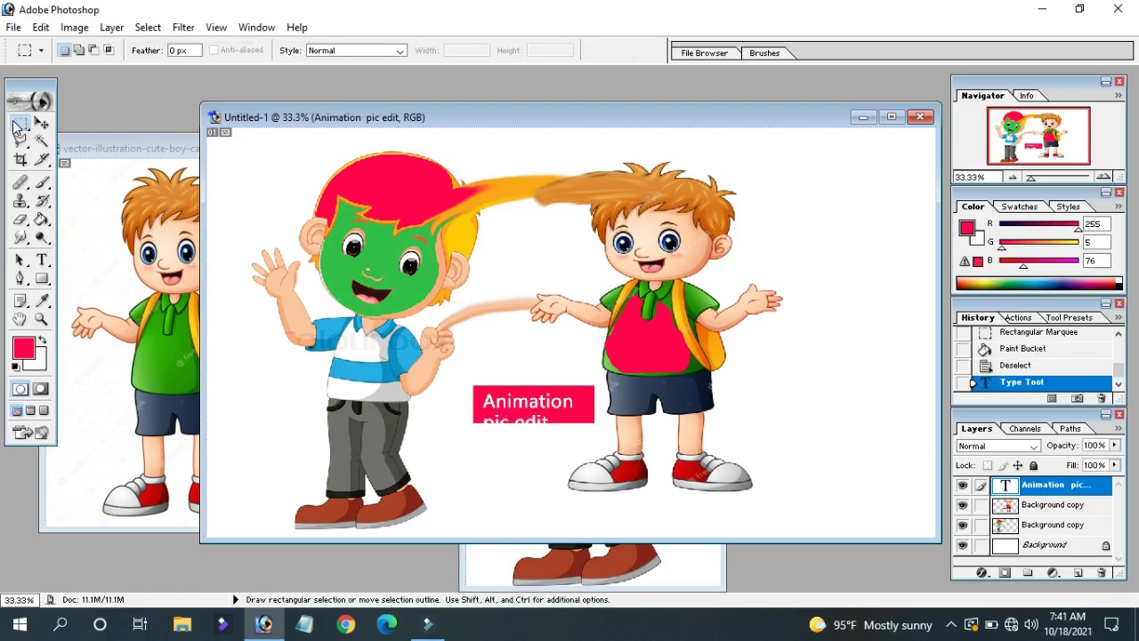
Free-transform the text, moving it up slightly inside the rectangle and widening it to 122.5%
key("ctrl+t")
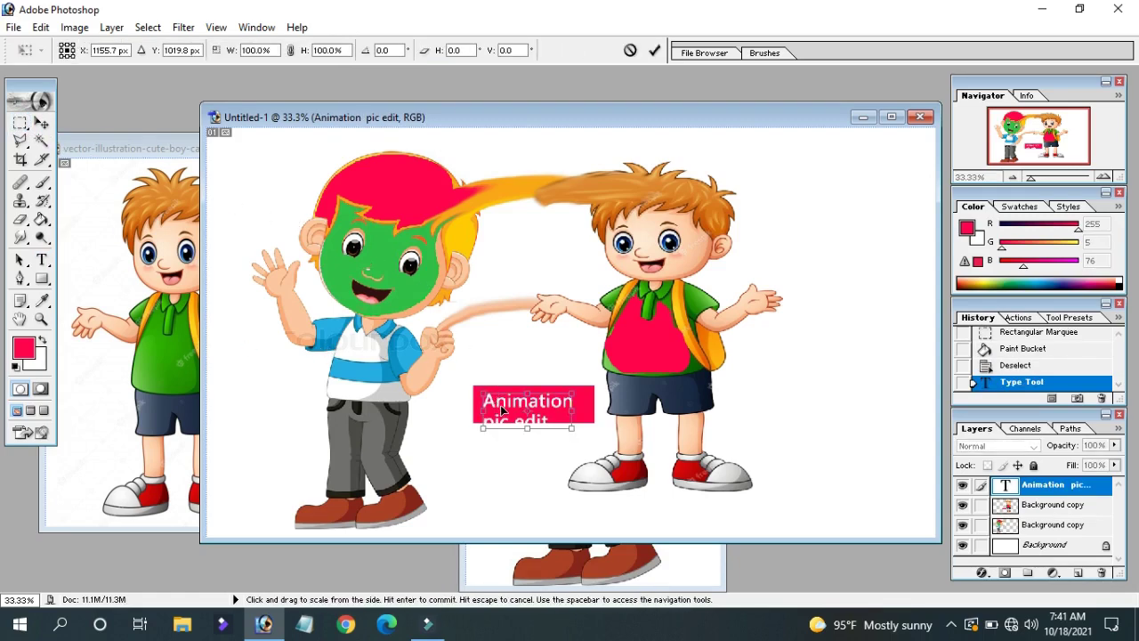
left_click_drag(502, 408, 502, 401)
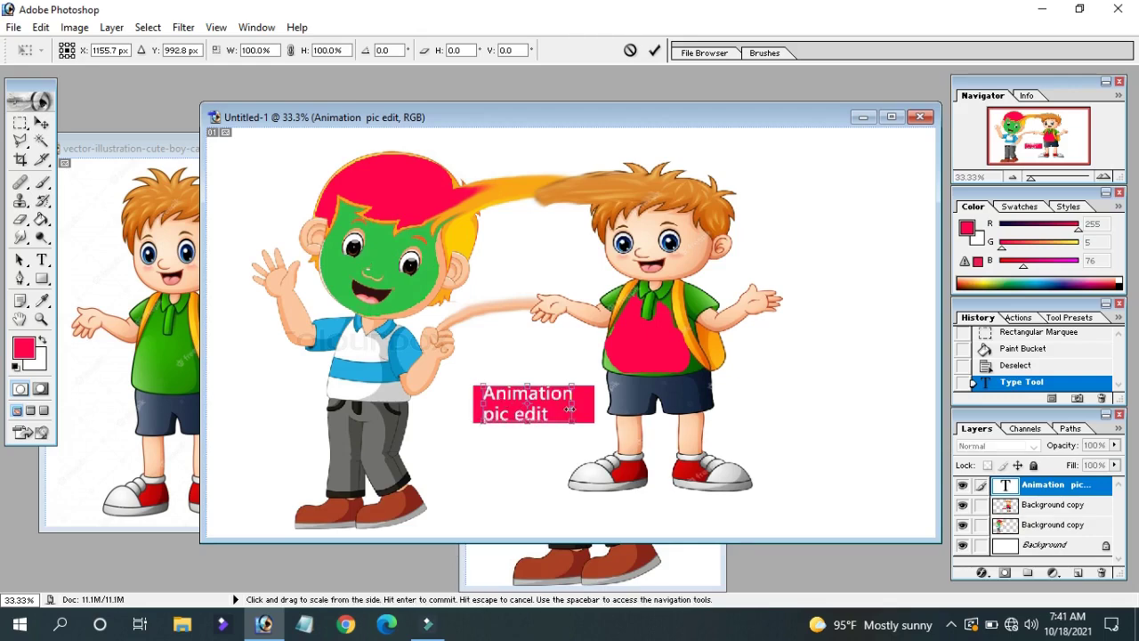
mouse_move(574, 406)
left_mouse_down()
mouse_move(600, 407)
mouse_move(589, 410)
left_mouse_up()
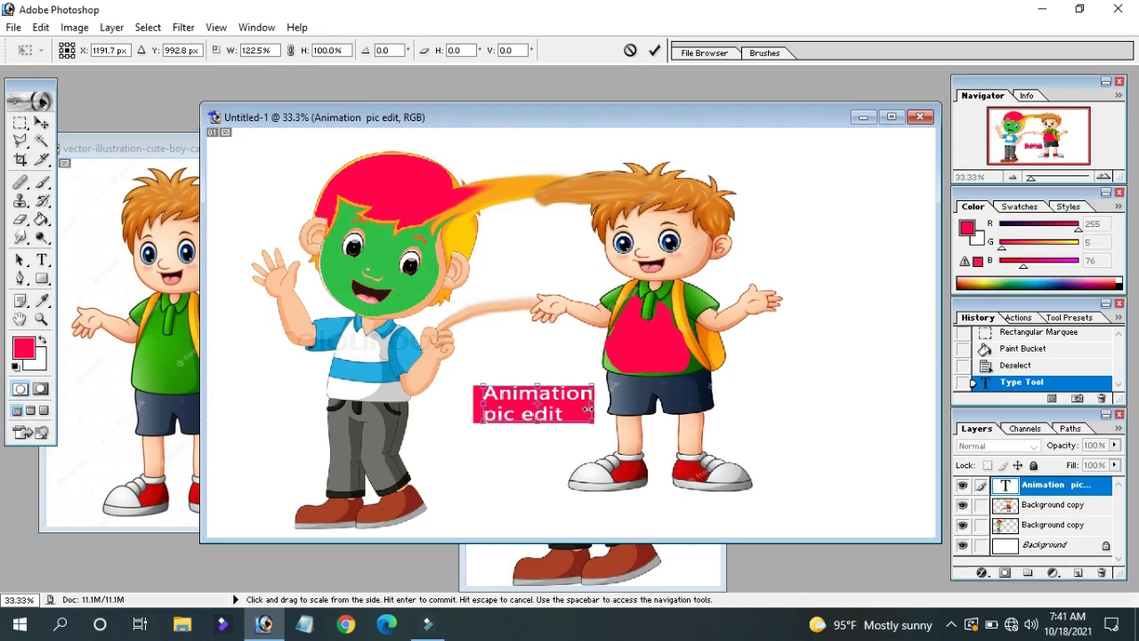
key("Return")
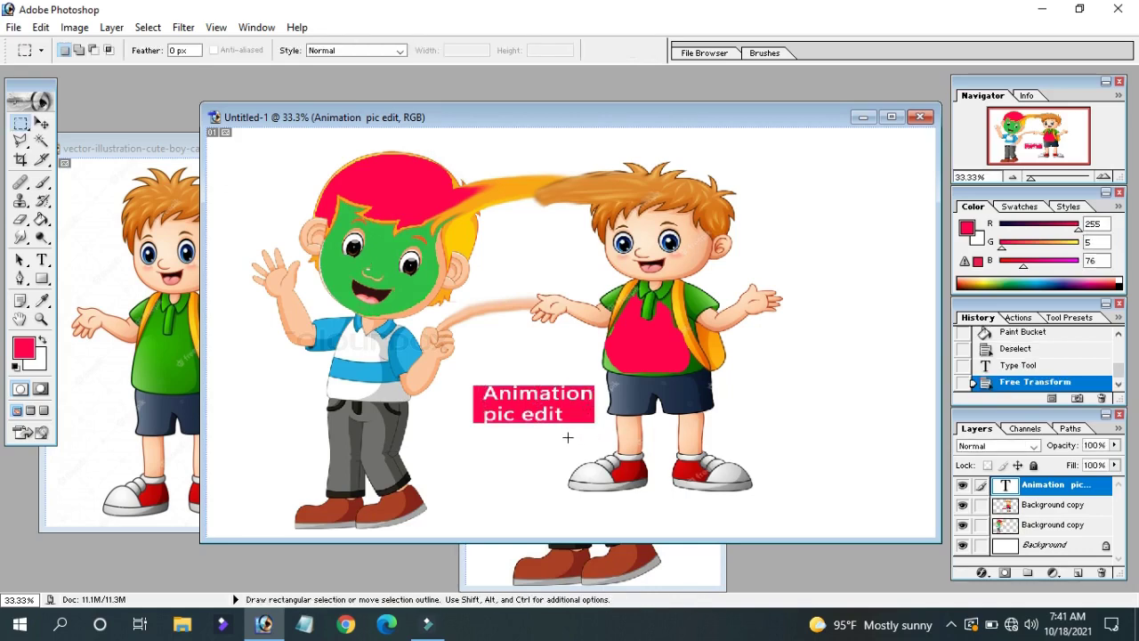
Save a copy of the combined picture to the Desktop in JPEG format as Untitled-1 copy.jpg
left_click_drag(448, 116, 404, 110)
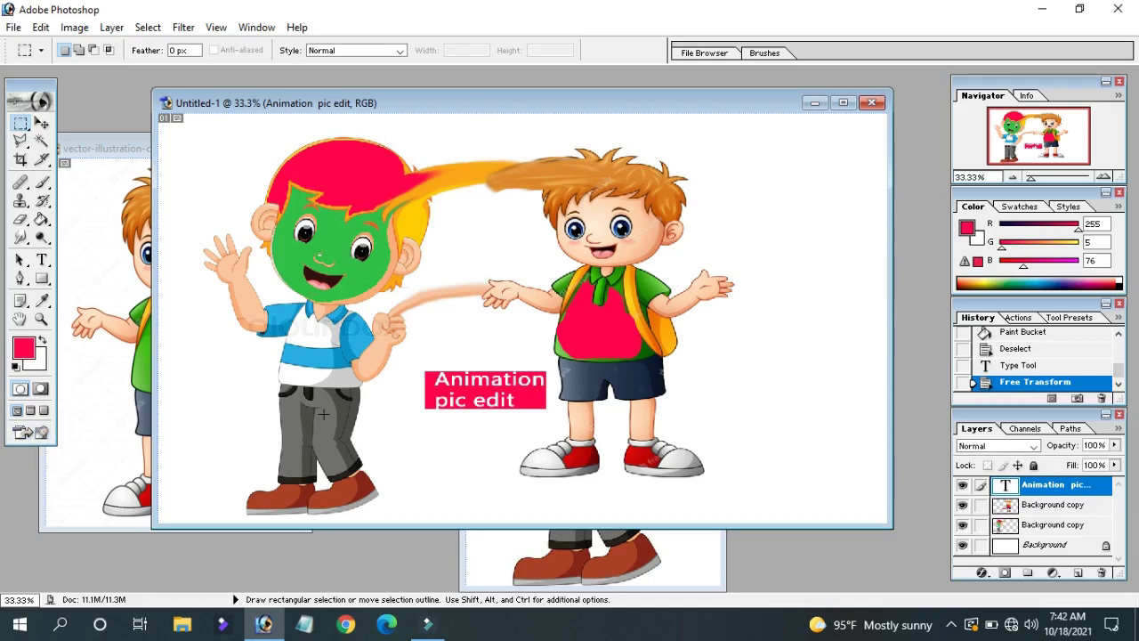
key("ctrl+s")
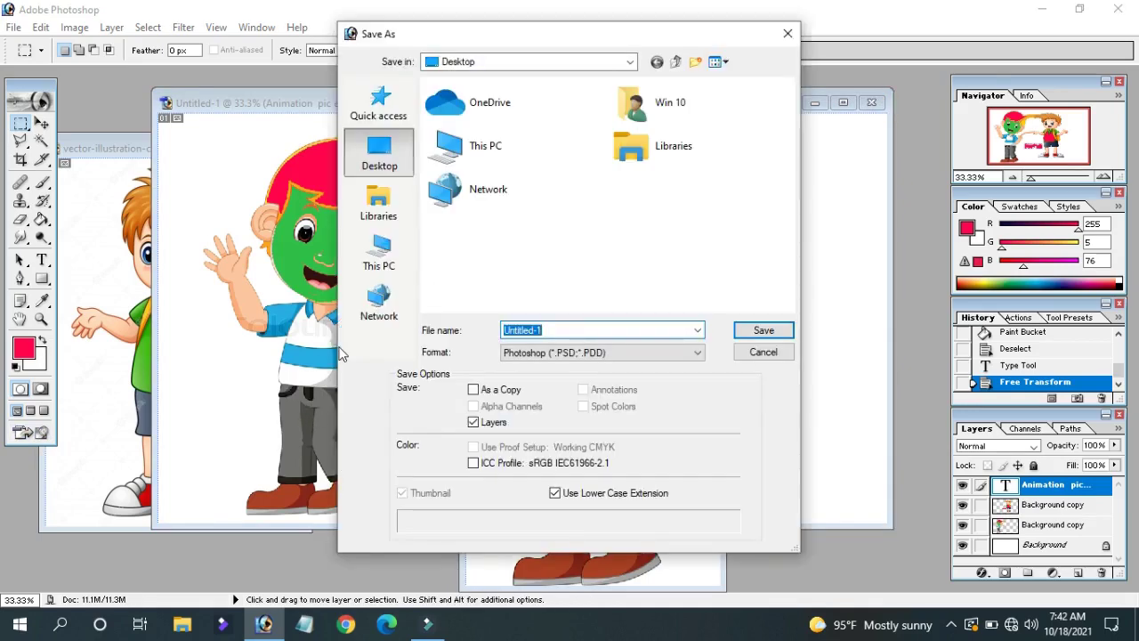
left_click(579, 354)
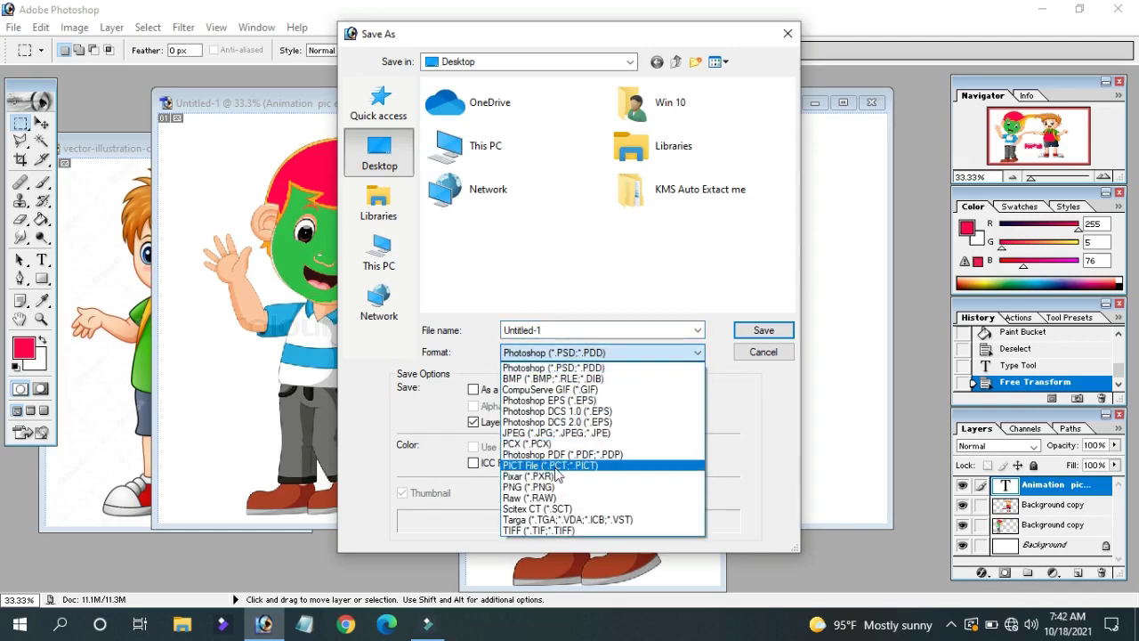
left_click(556, 432)
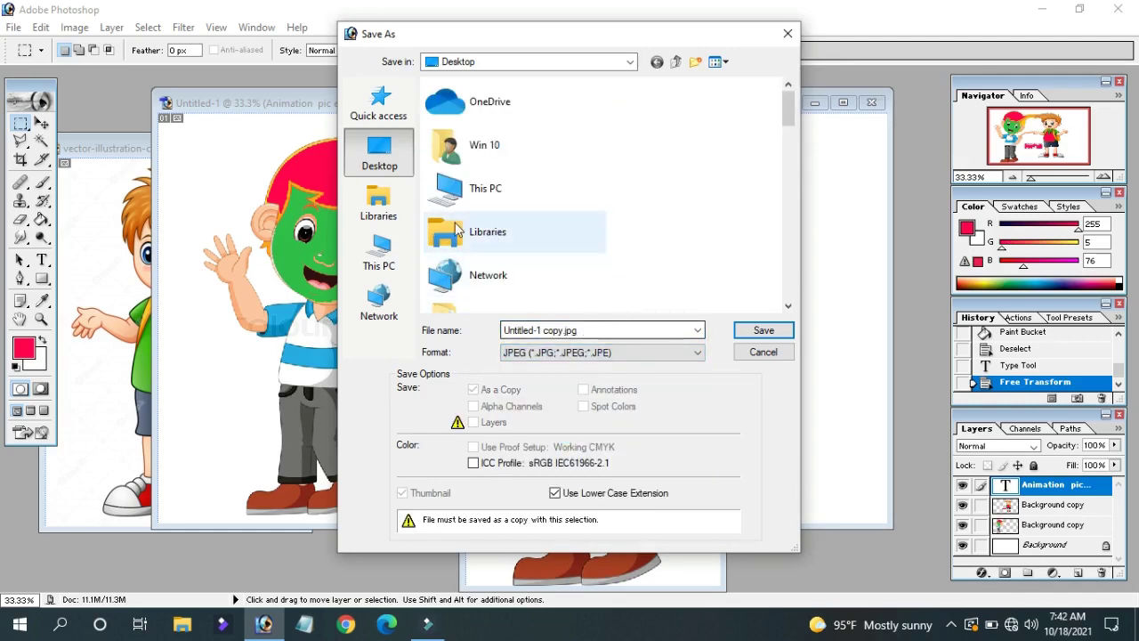
left_click(764, 332)
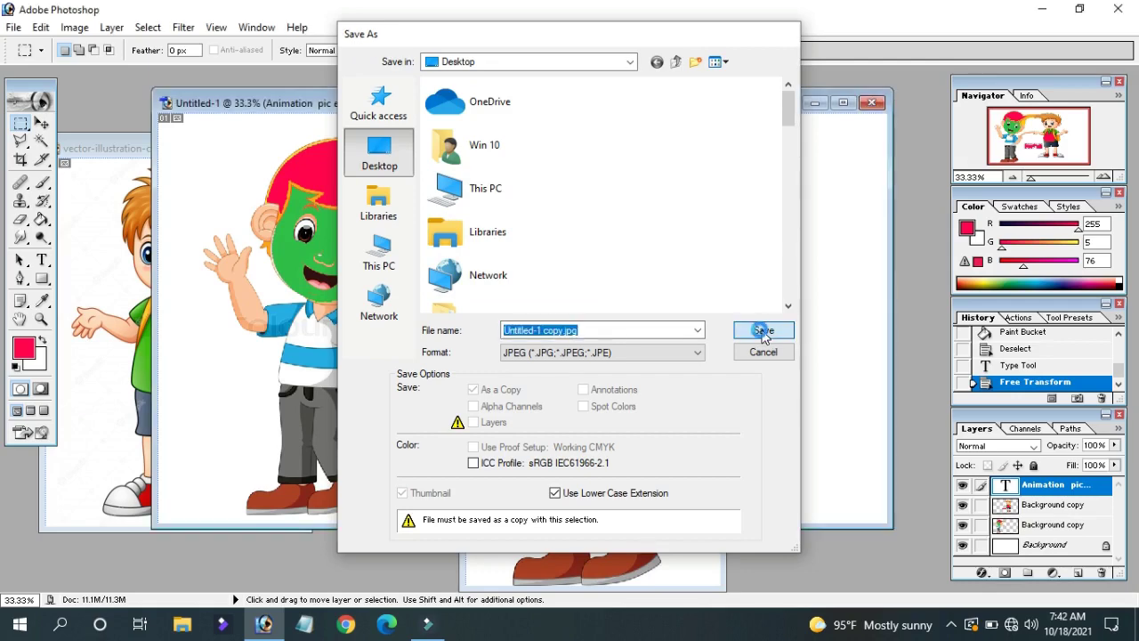
Set the JPEG size estimate's connection speed to 1MBps and accept the options with quality 10 (Maximum) and Baseline ("Standard")
left_click(634, 433)
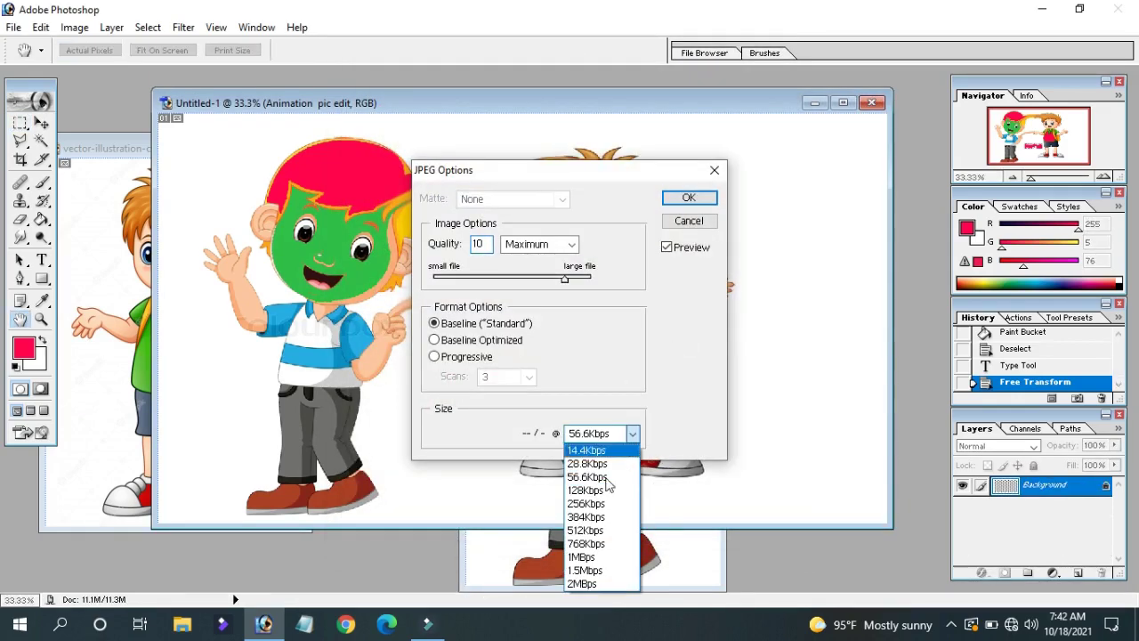
left_click(603, 531)
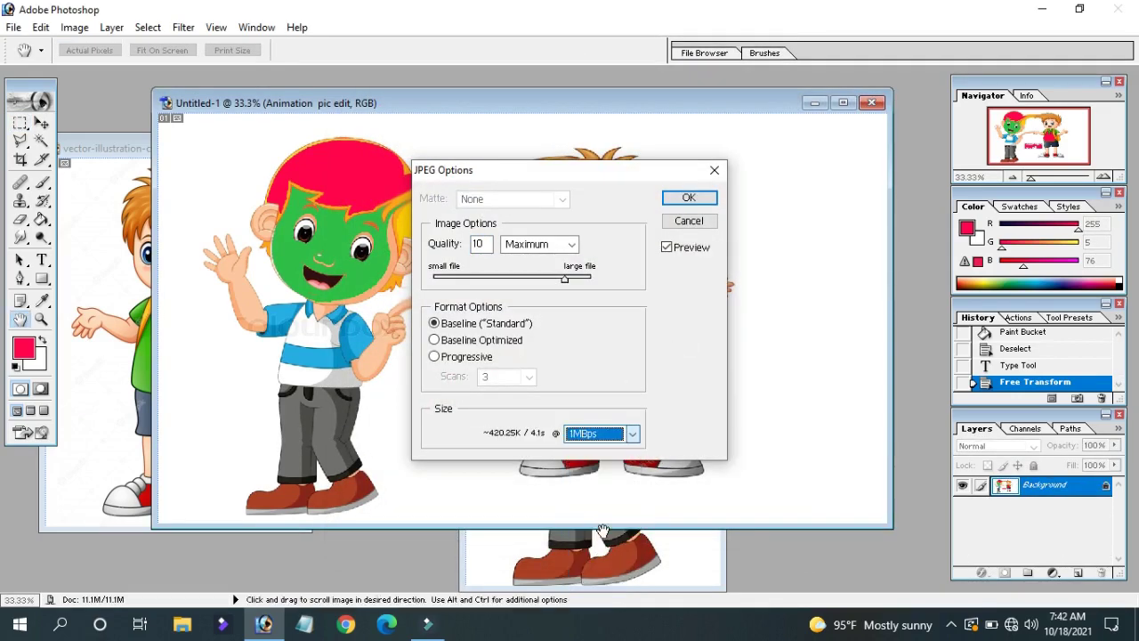
left_click(685, 201)
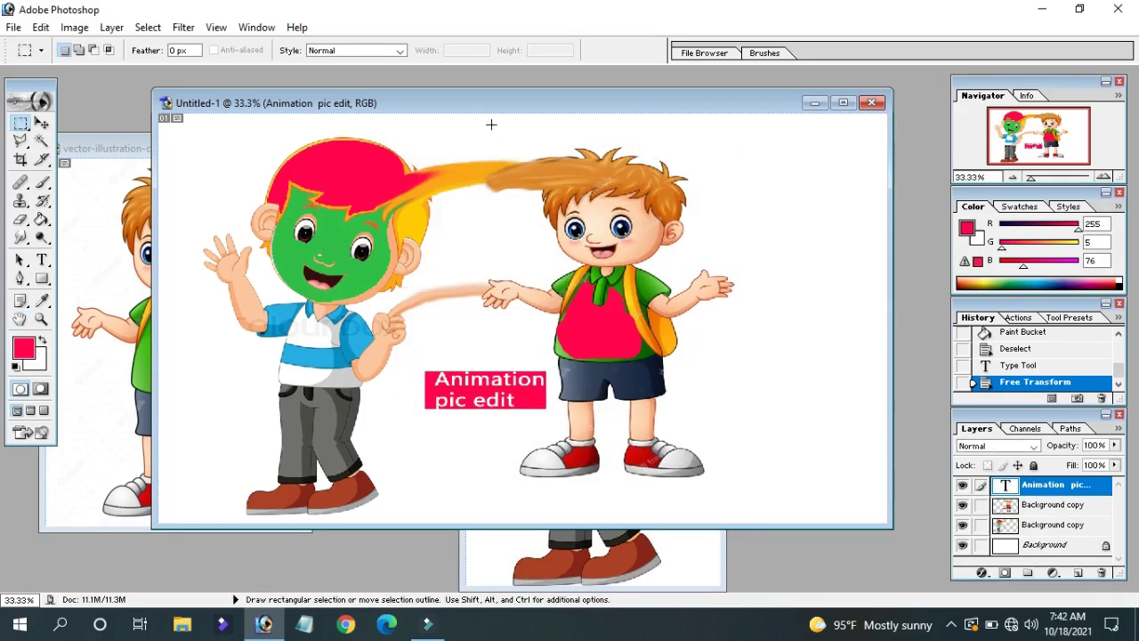
Close the two source images of the single cartoon boys, keeping only the combined picture open and repositioning its window
left_click_drag(428, 98, 603, 109)
left_click(290, 148)
left_click_drag(500, 116, 239, 253)
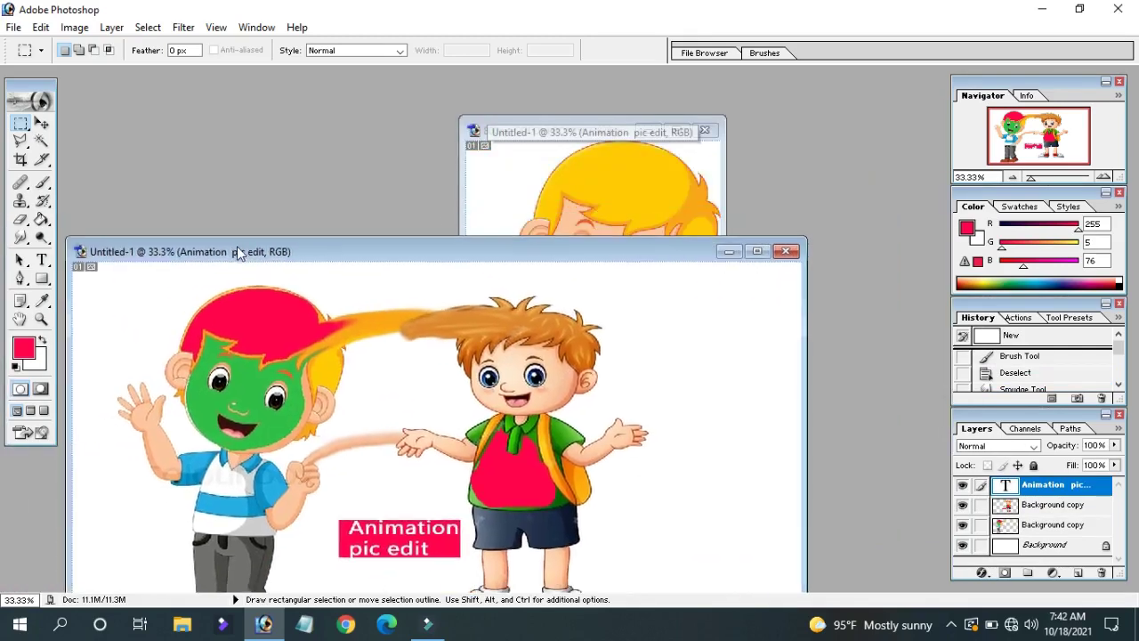
left_click(686, 131)
left_click(705, 131)
left_click_drag(412, 246, 462, 103)
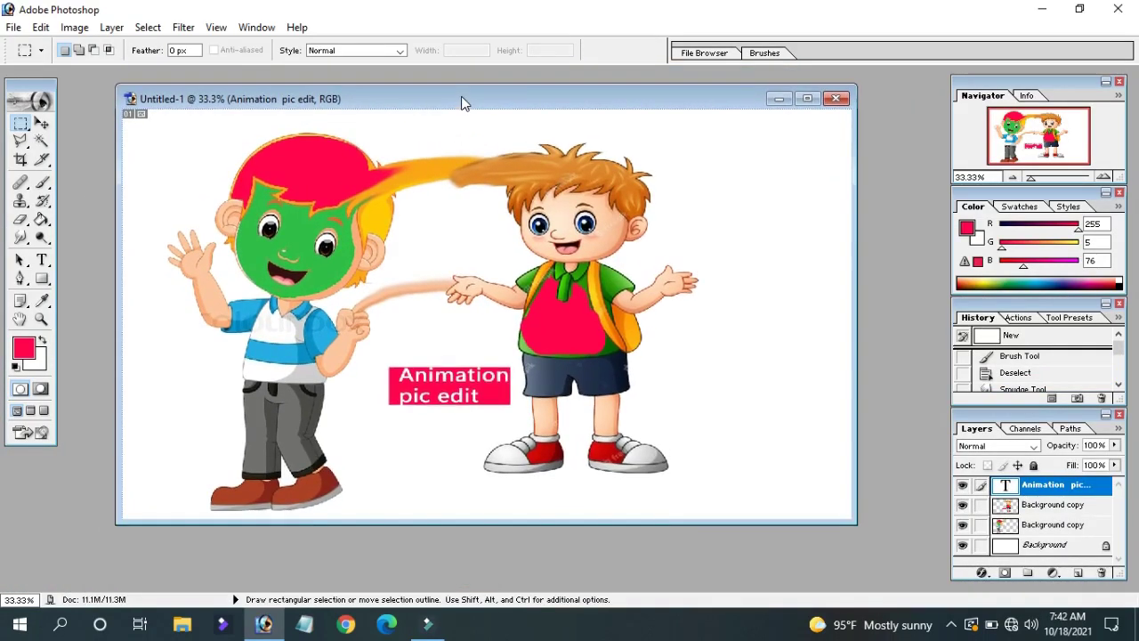